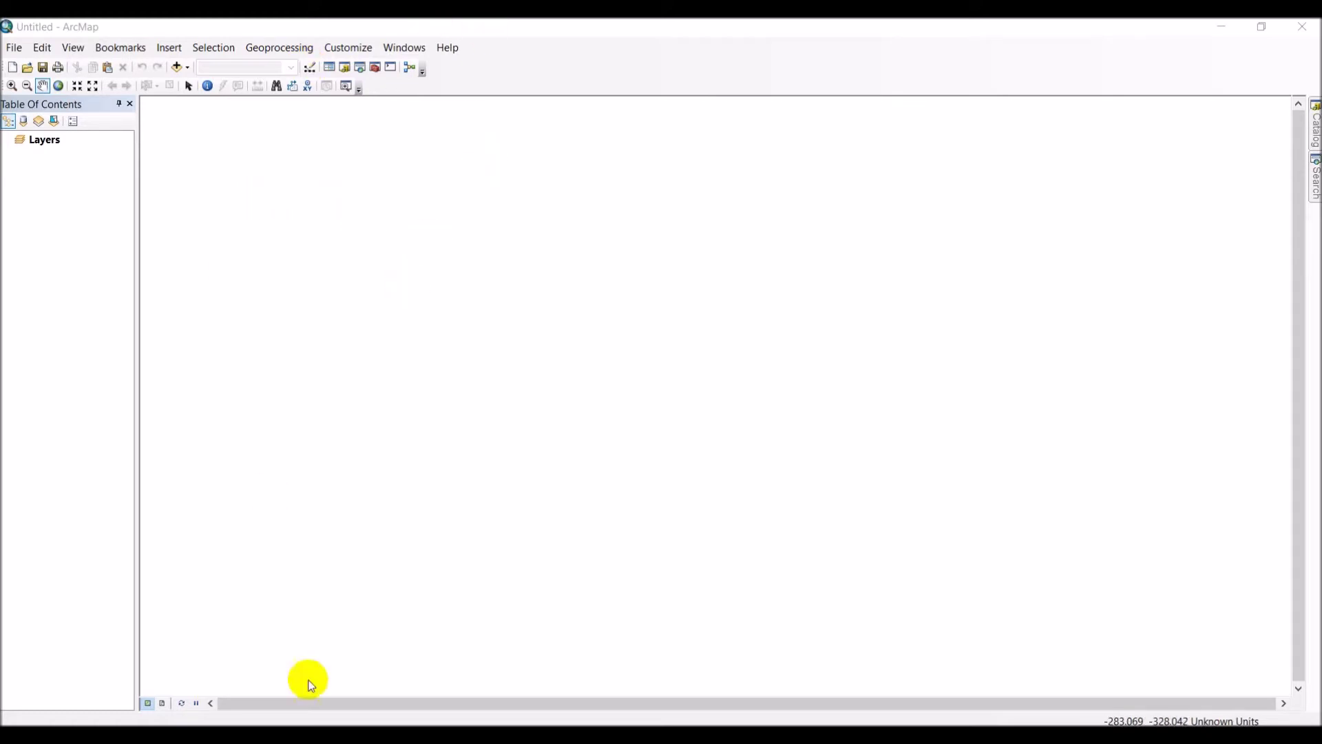
# Search Chrome for 'geospatial data gateway' and open the USDA NRCS Geospatial Data Gateway result
pyautogui.moveTo(250, 737)
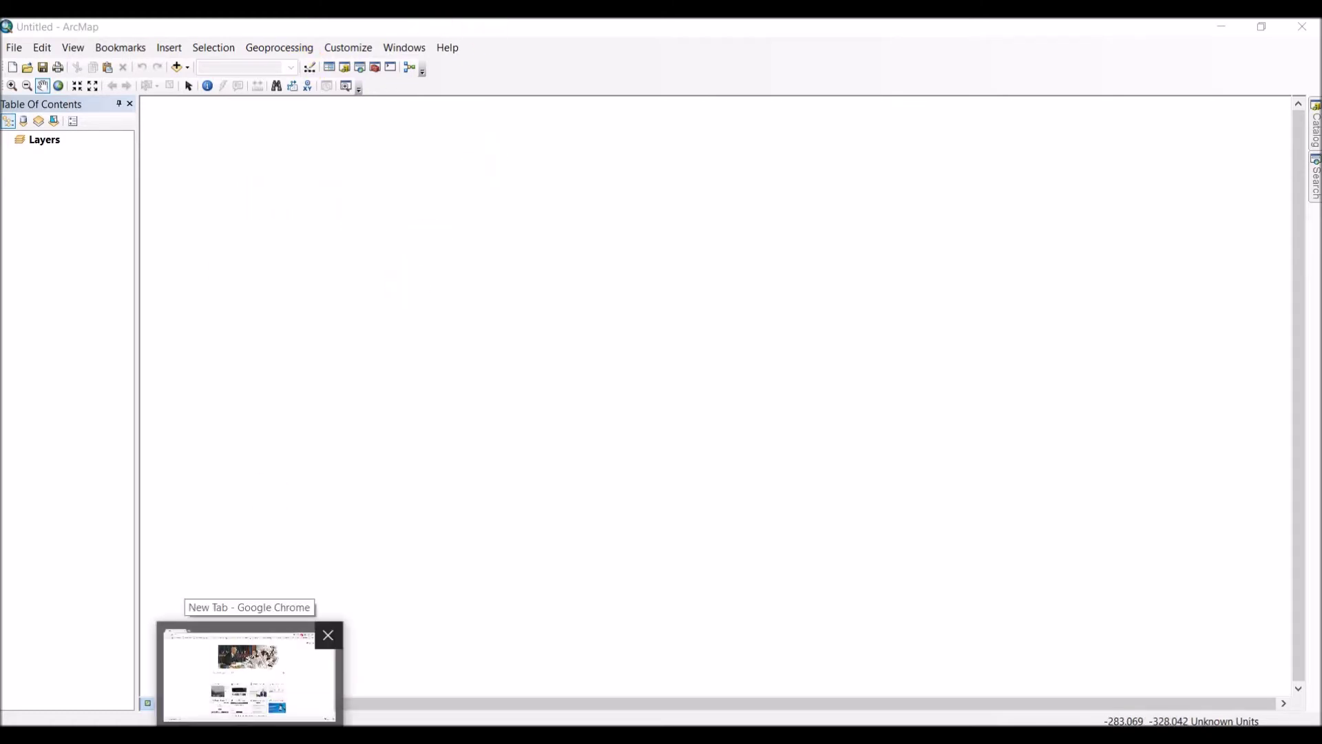
pyautogui.click(250, 736)
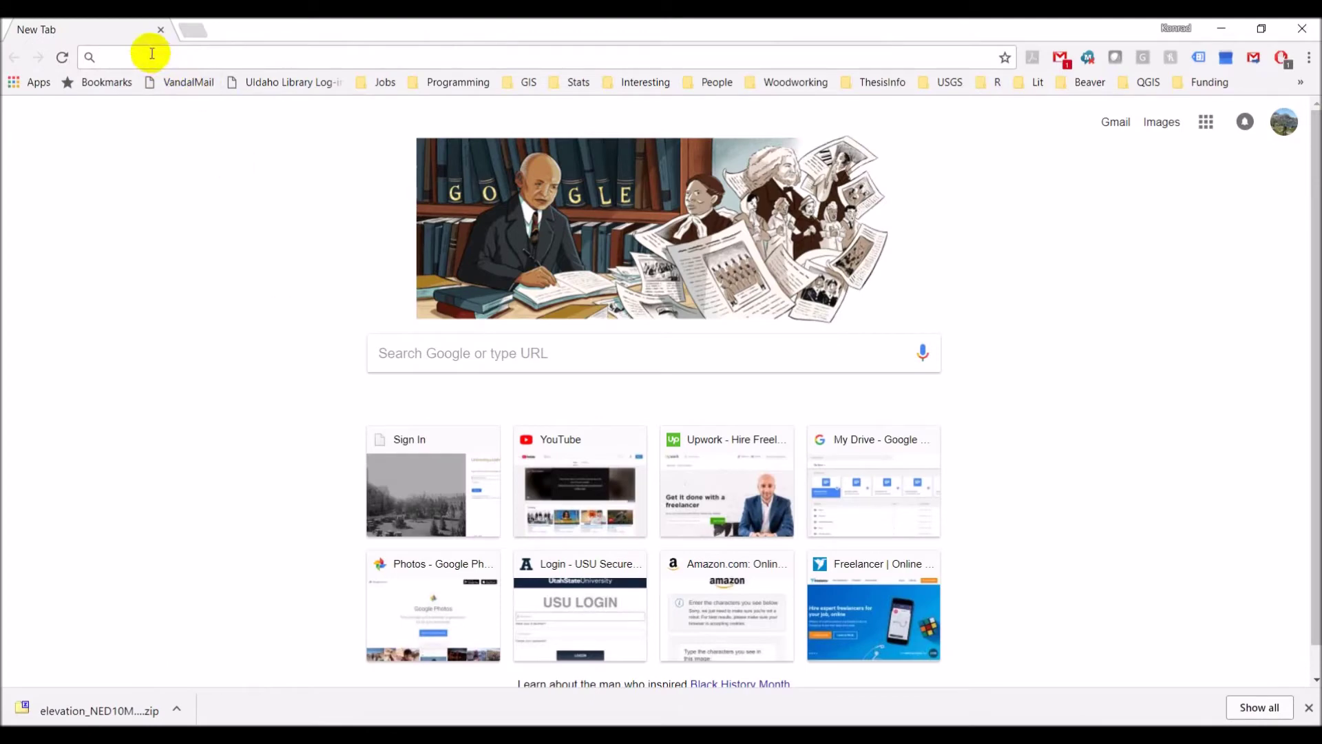
pyautogui.write('geospatial')
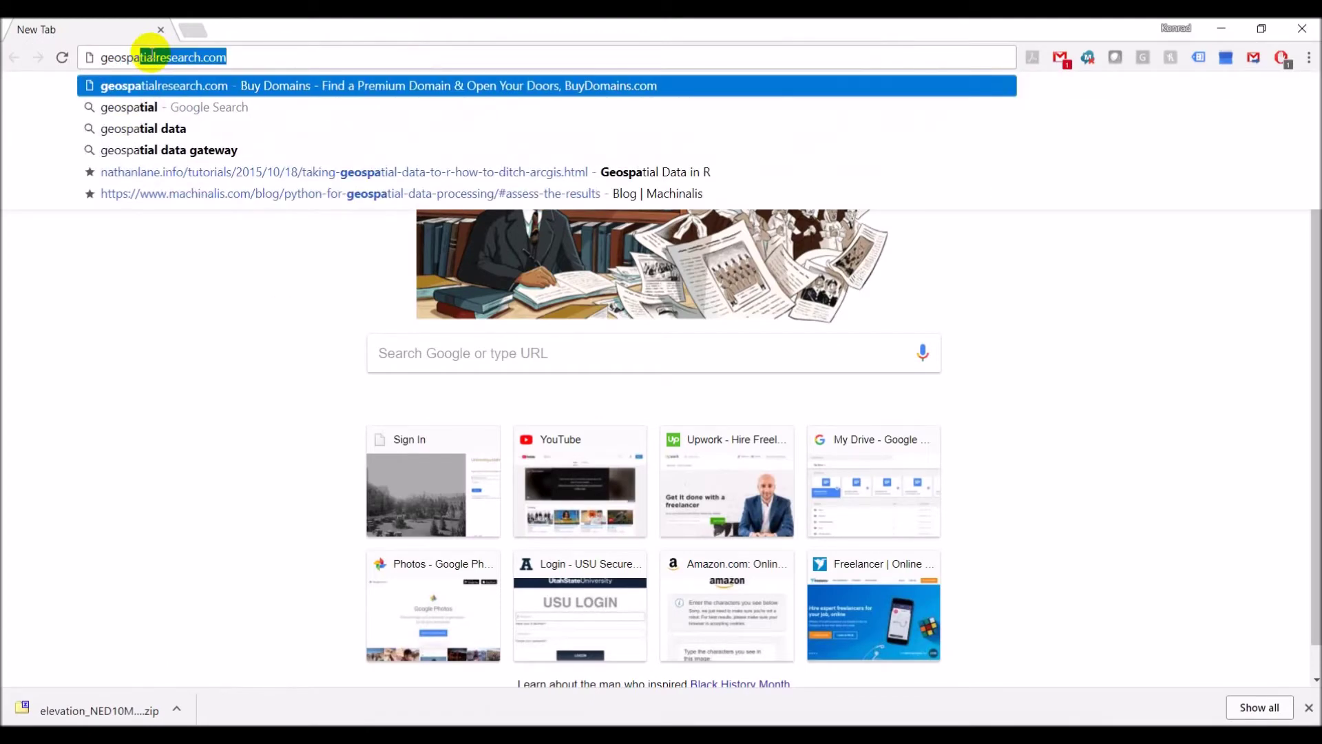
pyautogui.write(' data gateway')
pyautogui.press('Return')
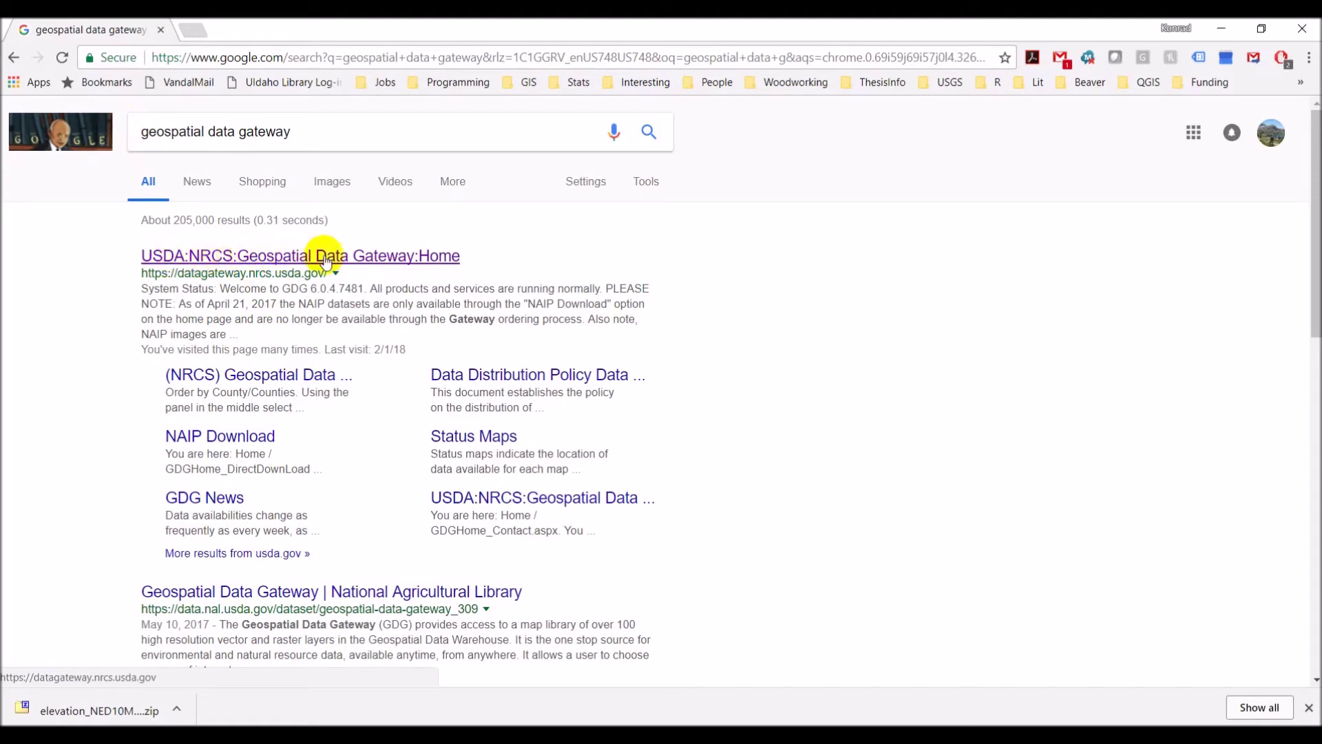
pyautogui.click(394, 257)
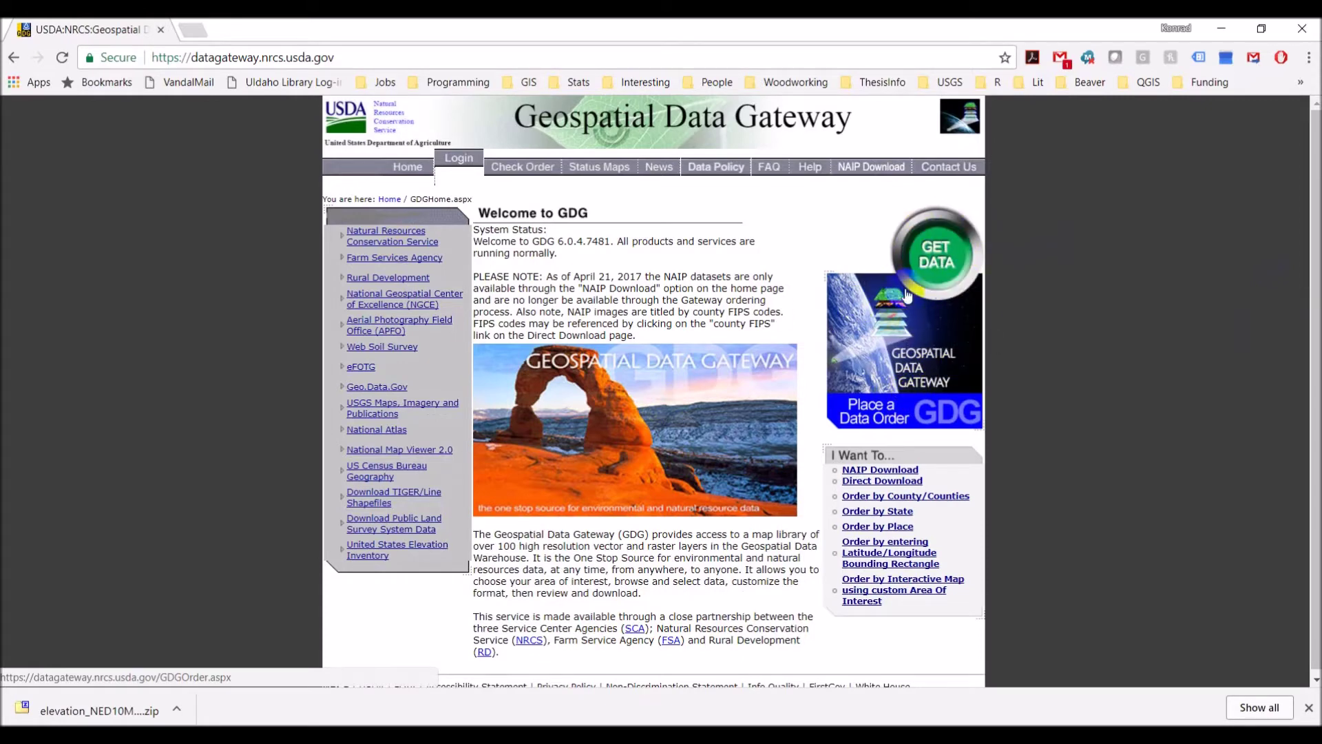
# Begin a GET DATA order and switch the area option to Order by Interactive Map
pyautogui.click(935, 260)
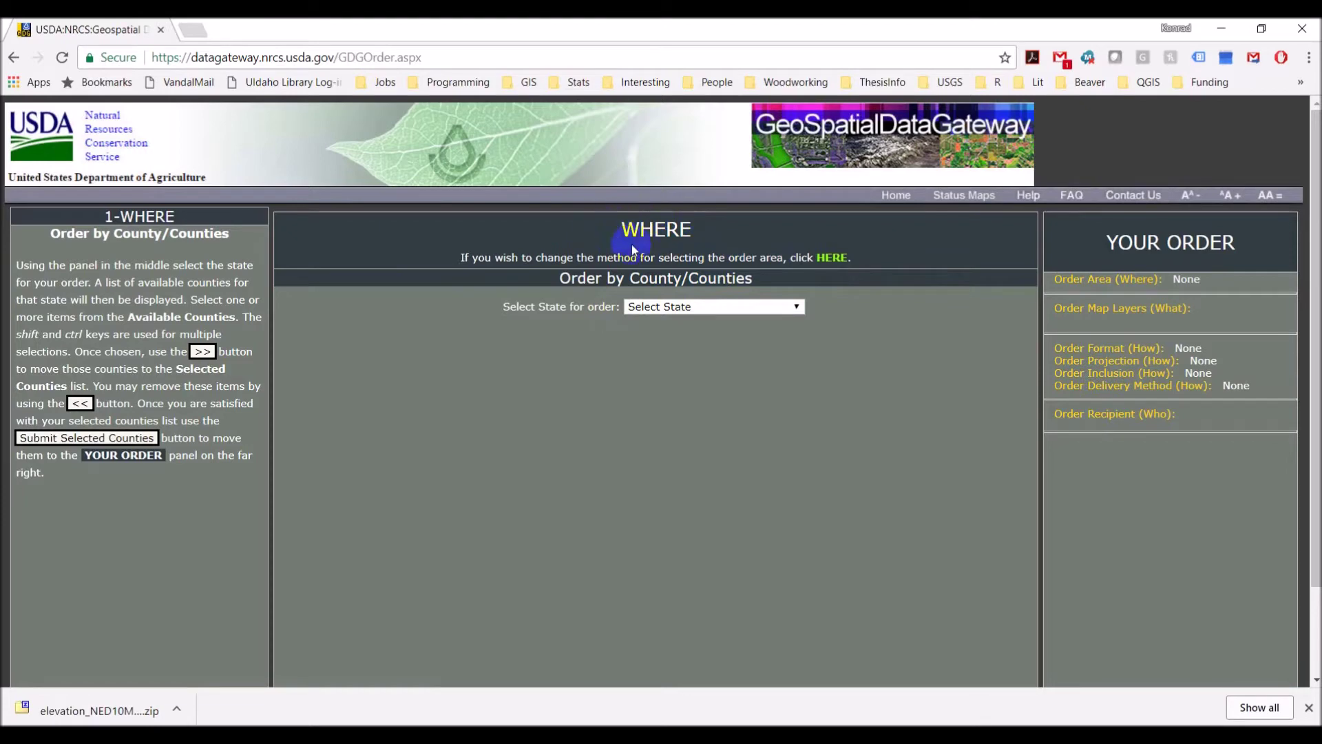
pyautogui.click(830, 257)
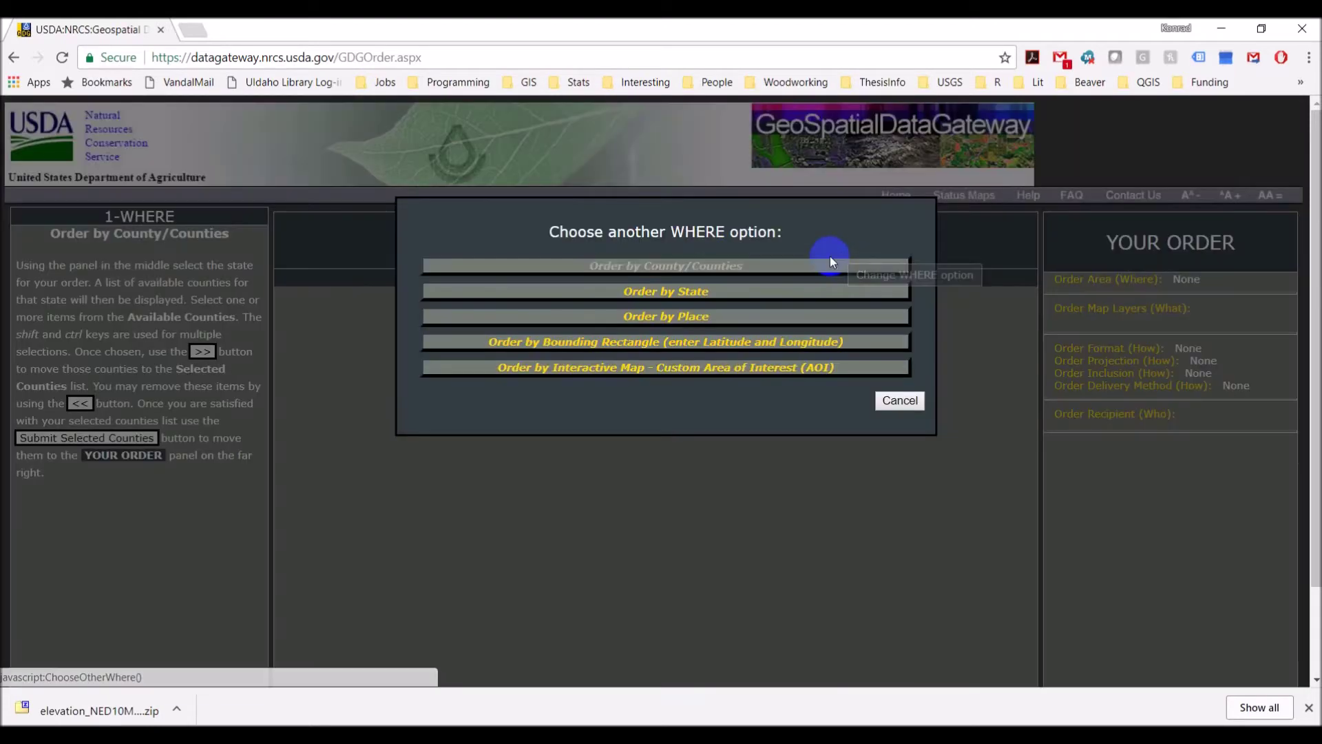
pyautogui.click(616, 370)
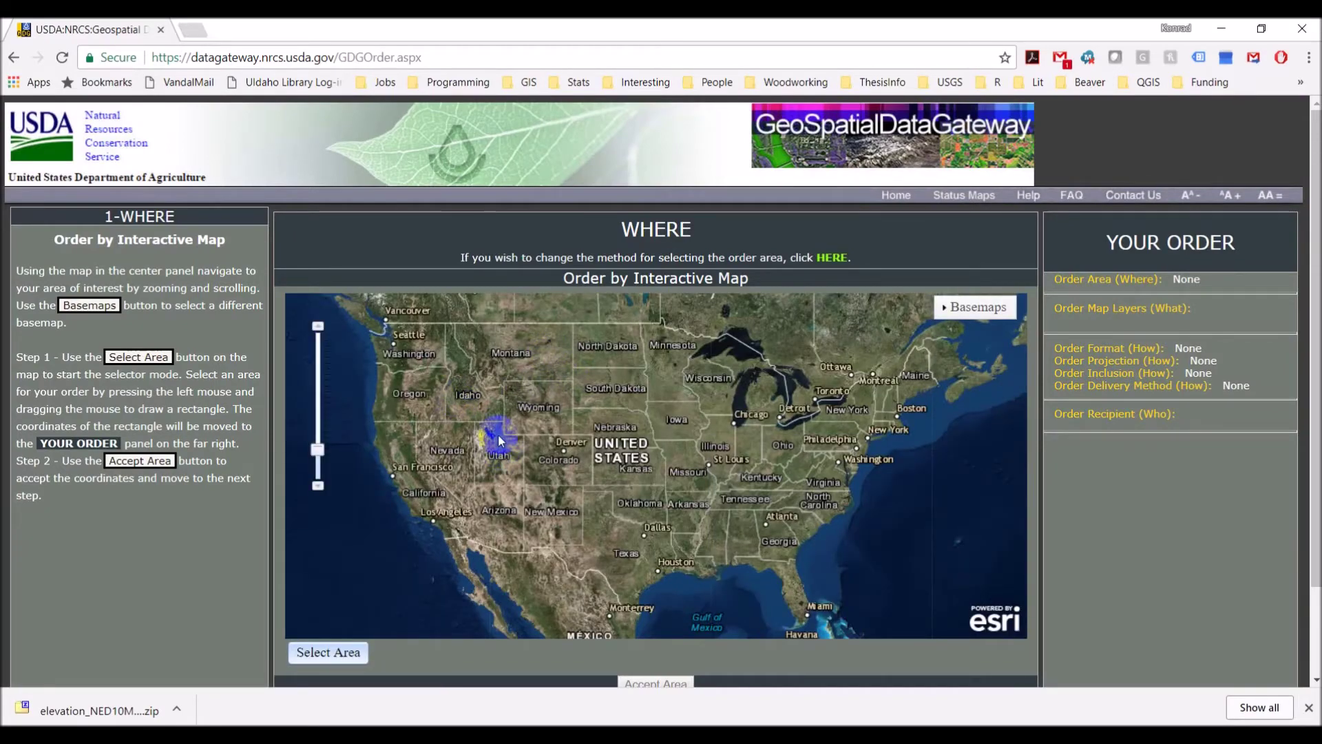
pyautogui.scroll(2, 498, 434)
# Zoom and pan the map to the mountains east of Logan, then activate Select Area
pyautogui.scroll(2, 497, 434)
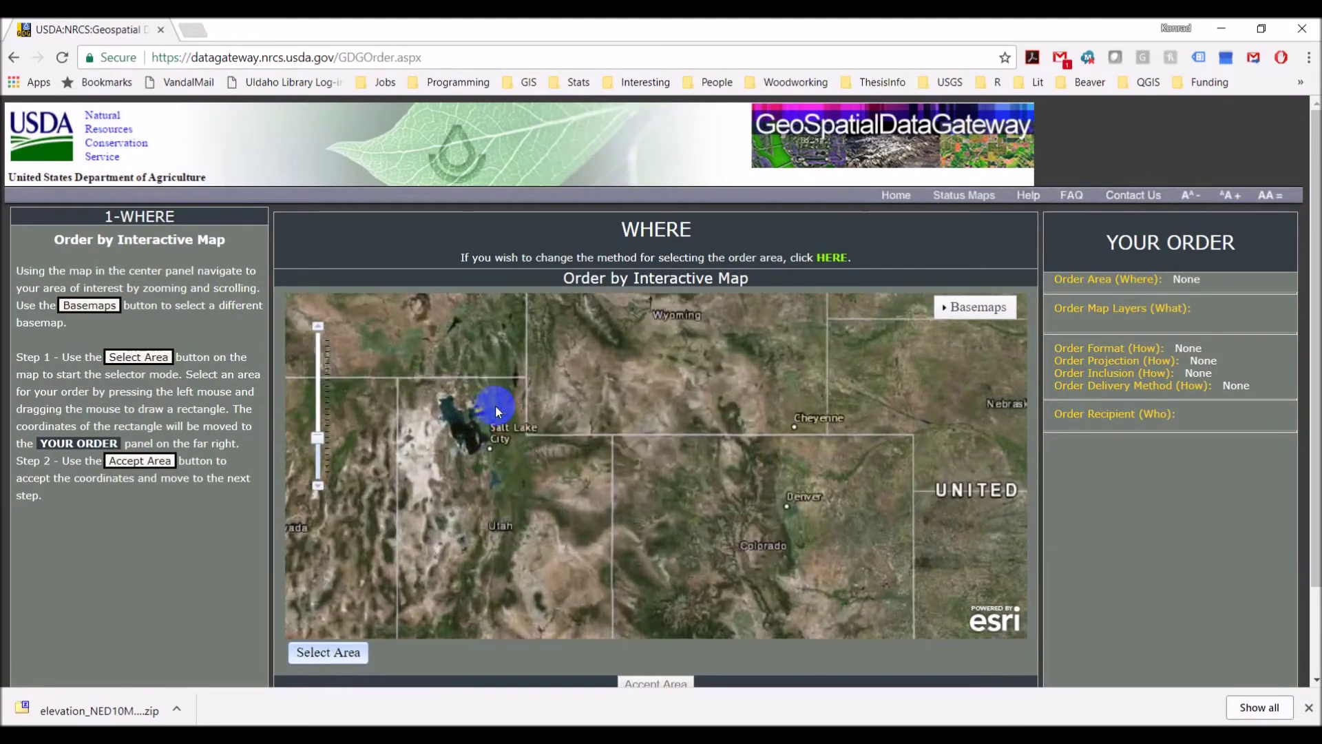
pyautogui.scroll(1, 503, 321)
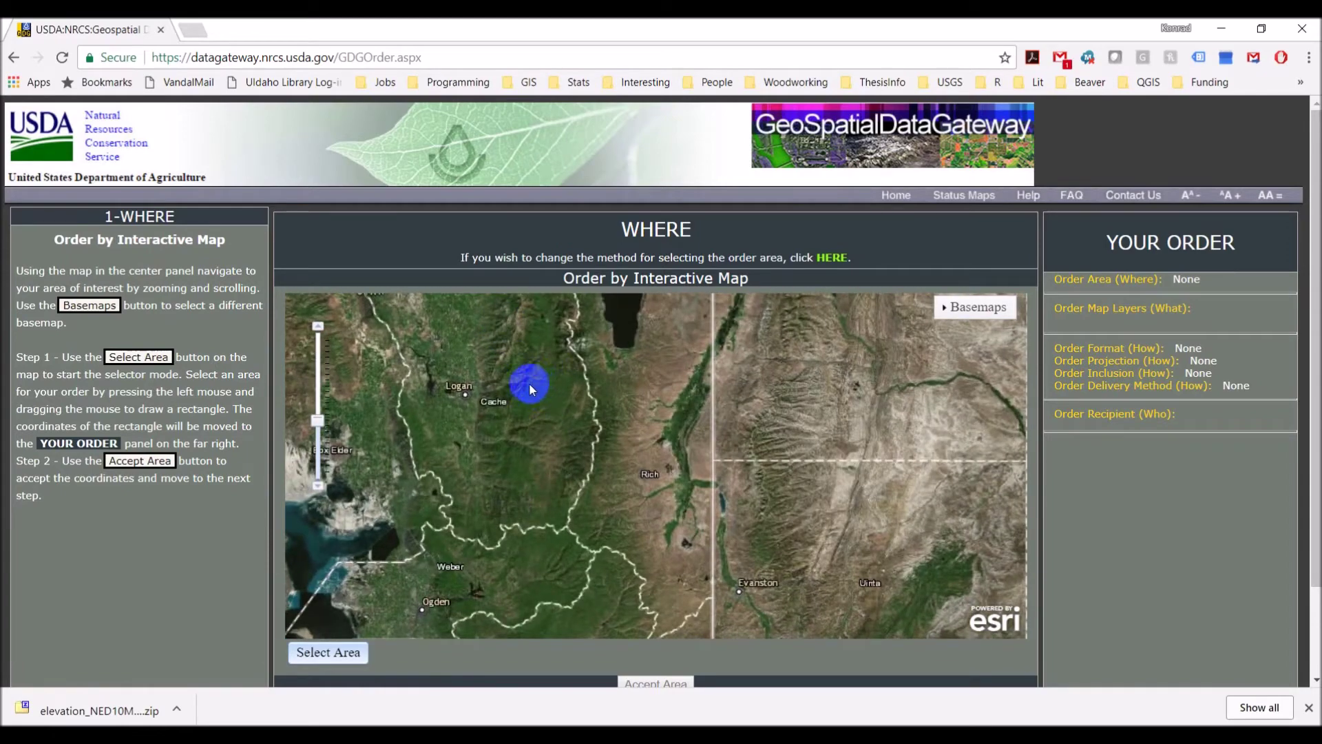
pyautogui.scroll(1, 515, 373)
pyautogui.scroll(1, 515, 373)
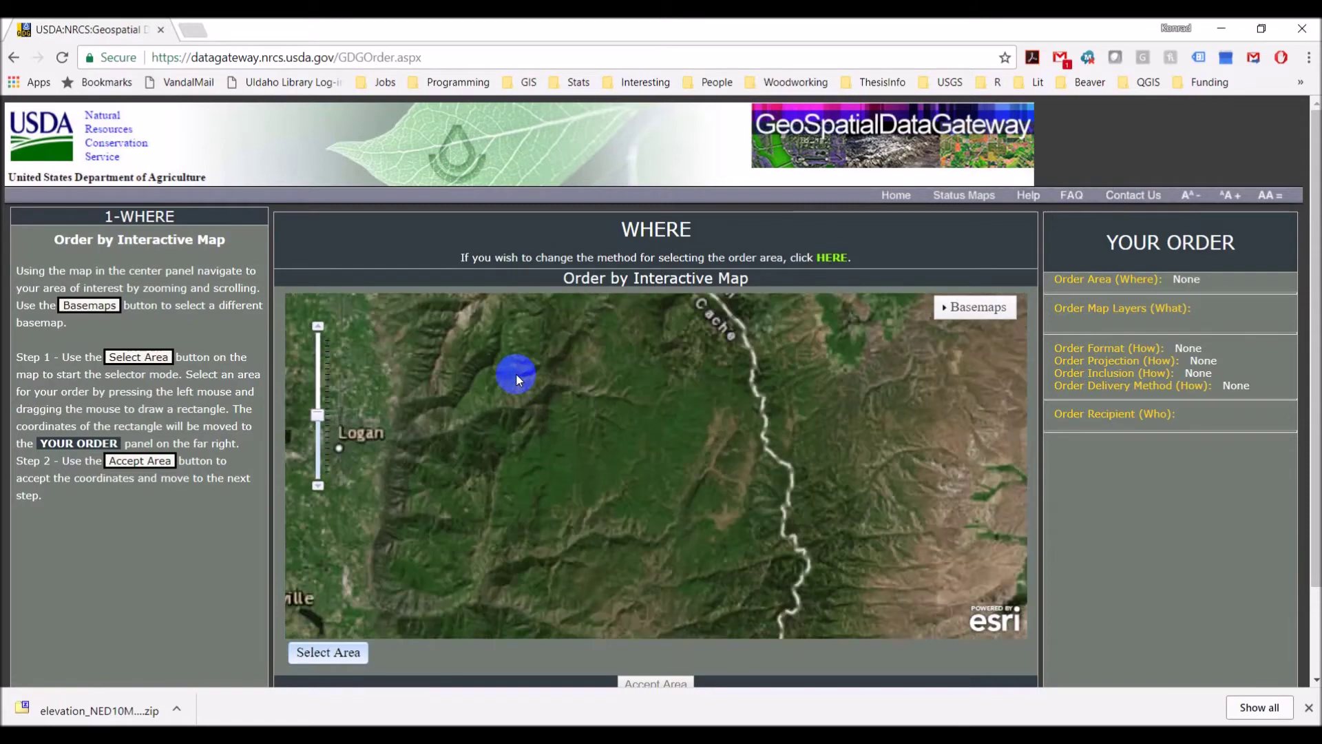
pyautogui.moveTo(508, 407); pyautogui.dragTo(555, 426)
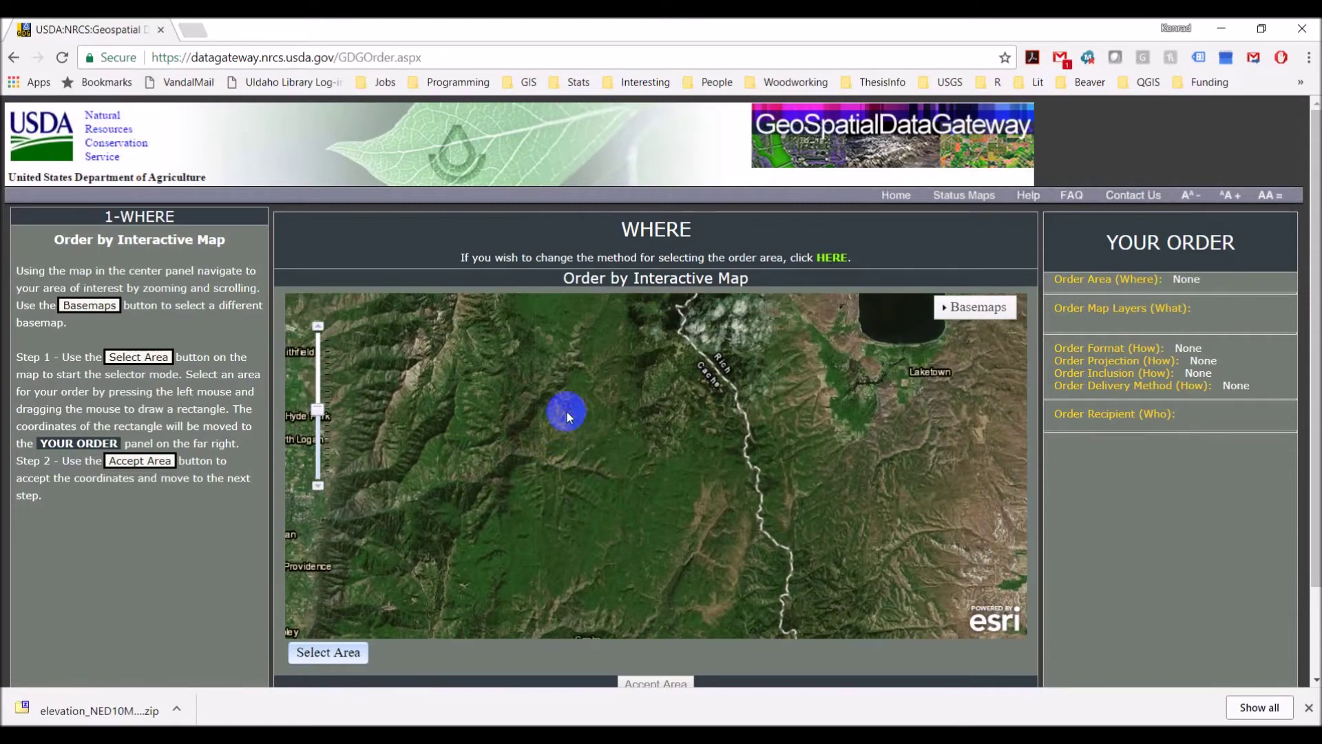
pyautogui.scroll(1, 576, 398)
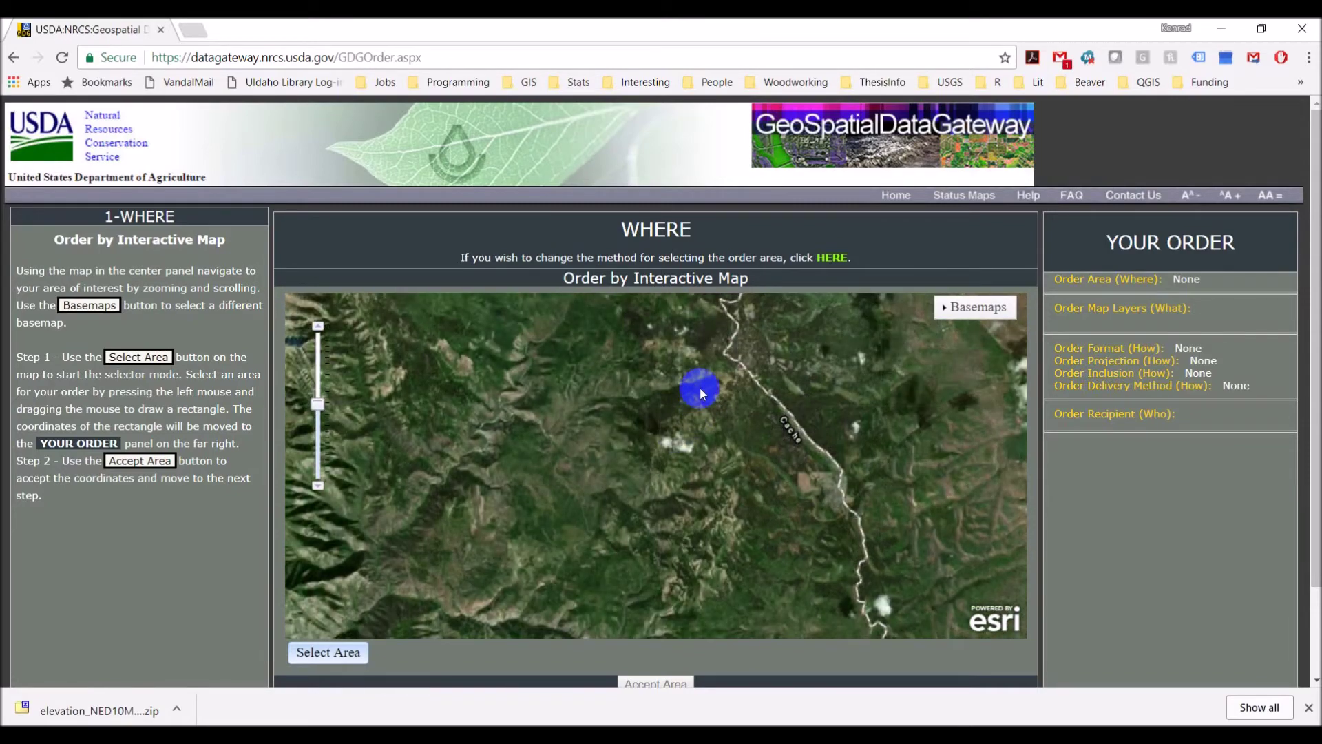
pyautogui.scroll(1, 699, 387)
pyautogui.moveTo(615, 386); pyautogui.dragTo(674, 420)
pyautogui.scroll(1, 637, 434)
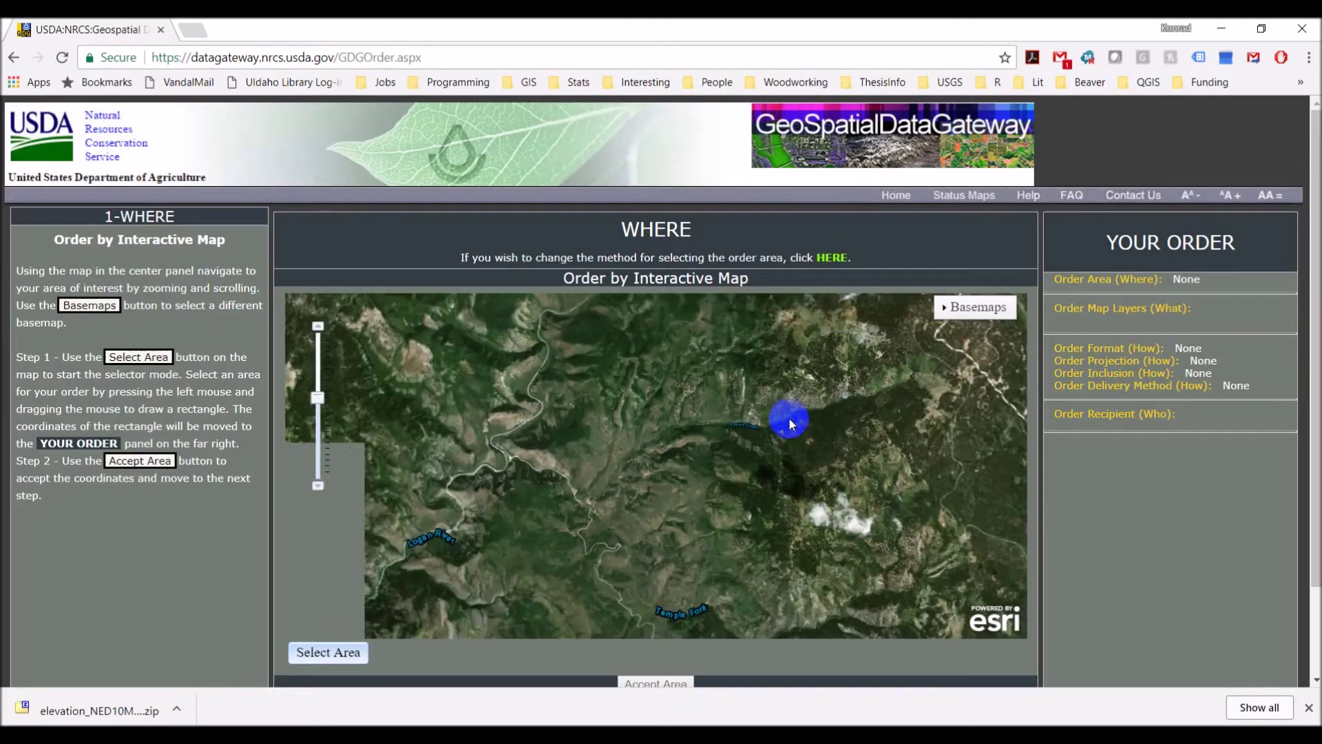
pyautogui.scroll(-1, 643, 464)
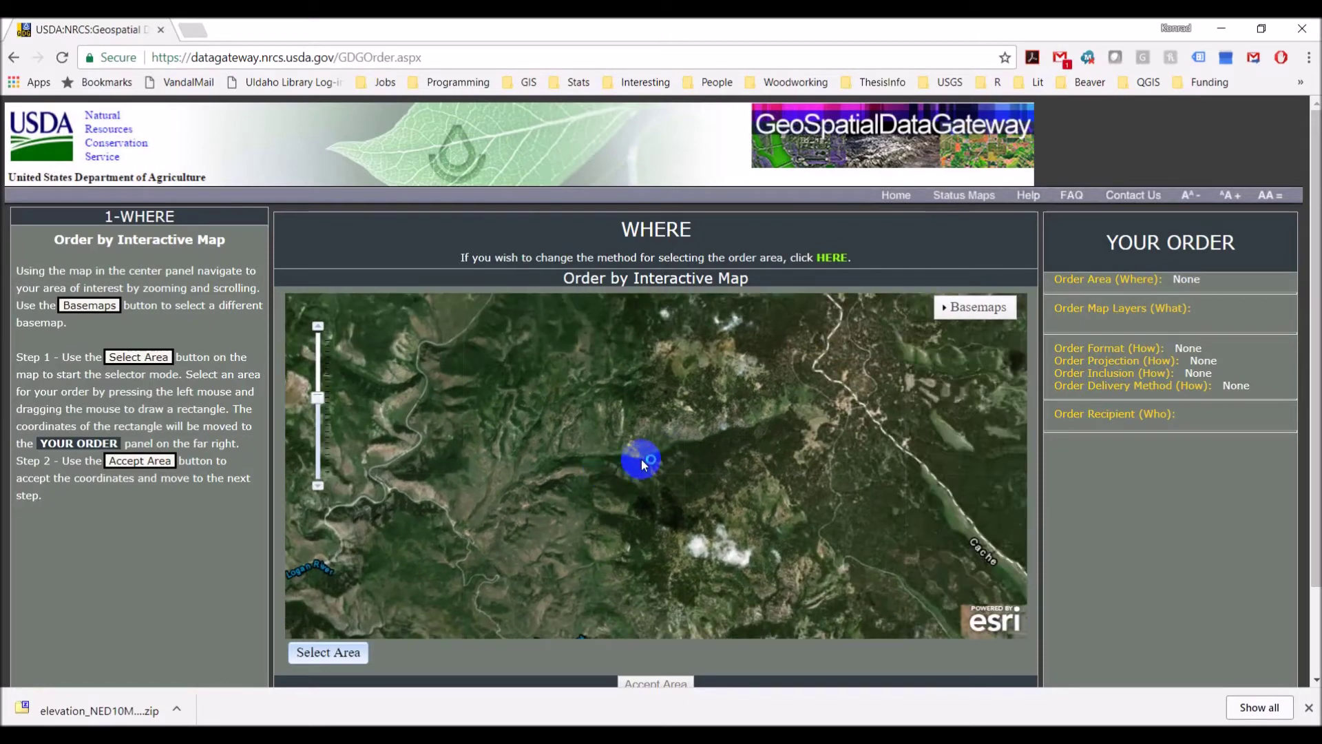
pyautogui.scroll(-1, 640, 458)
pyautogui.moveTo(658, 461)
pyautogui.mouseDown()
pyautogui.moveTo(629, 457)
pyautogui.moveTo(605, 487)
pyautogui.moveTo(643, 463)
pyautogui.mouseUp()
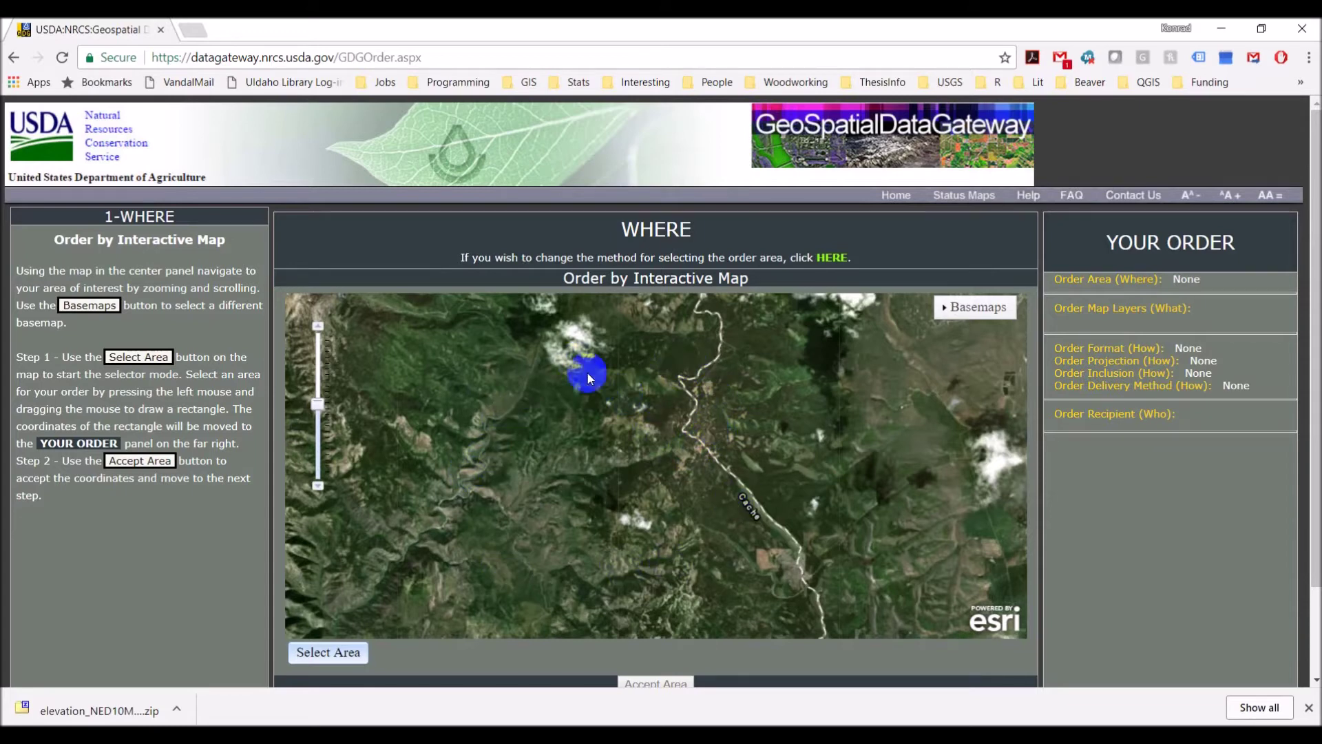
pyautogui.click(329, 650)
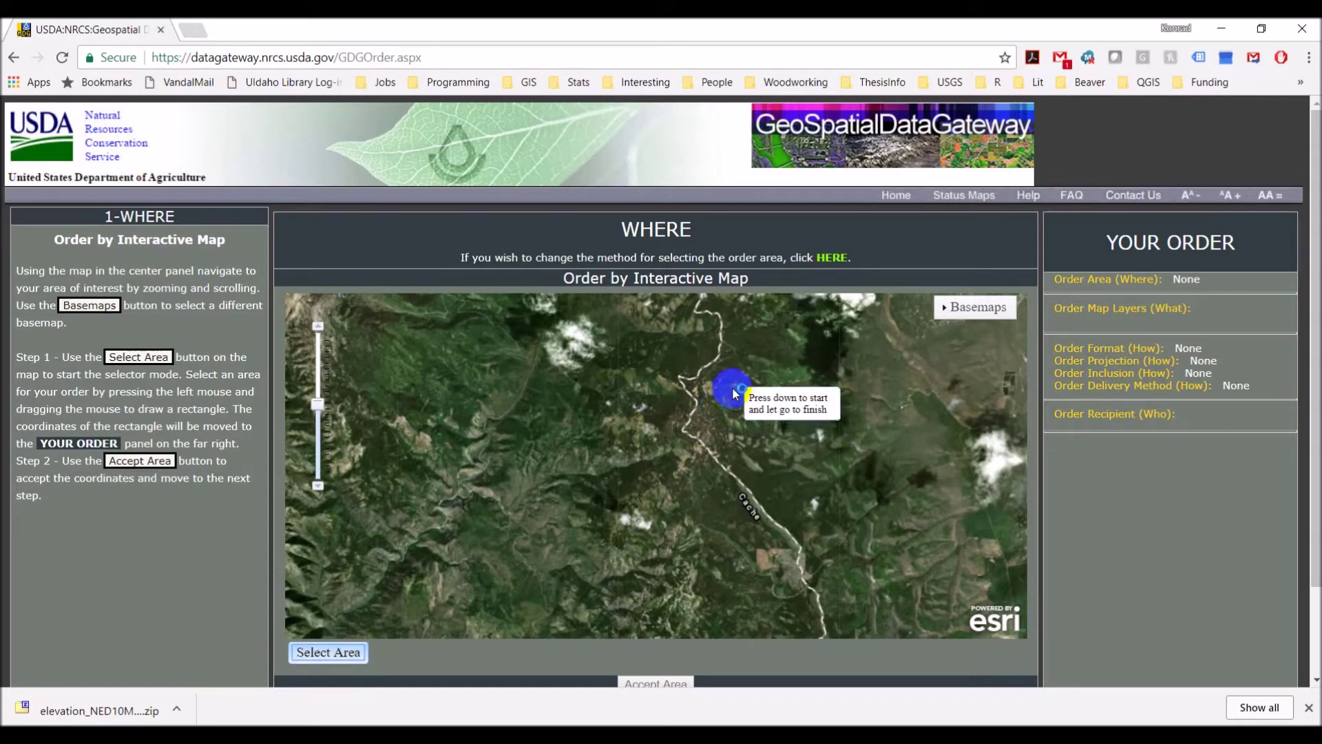
# Draw the order rectangle over the mountains east of Logan and accept the area
pyautogui.moveTo(734, 380)
pyautogui.mouseDown()
pyautogui.moveTo(715, 595)
pyautogui.moveTo(608, 621)
pyautogui.moveTo(422, 614)
pyautogui.moveTo(436, 604)
pyautogui.mouseUp()
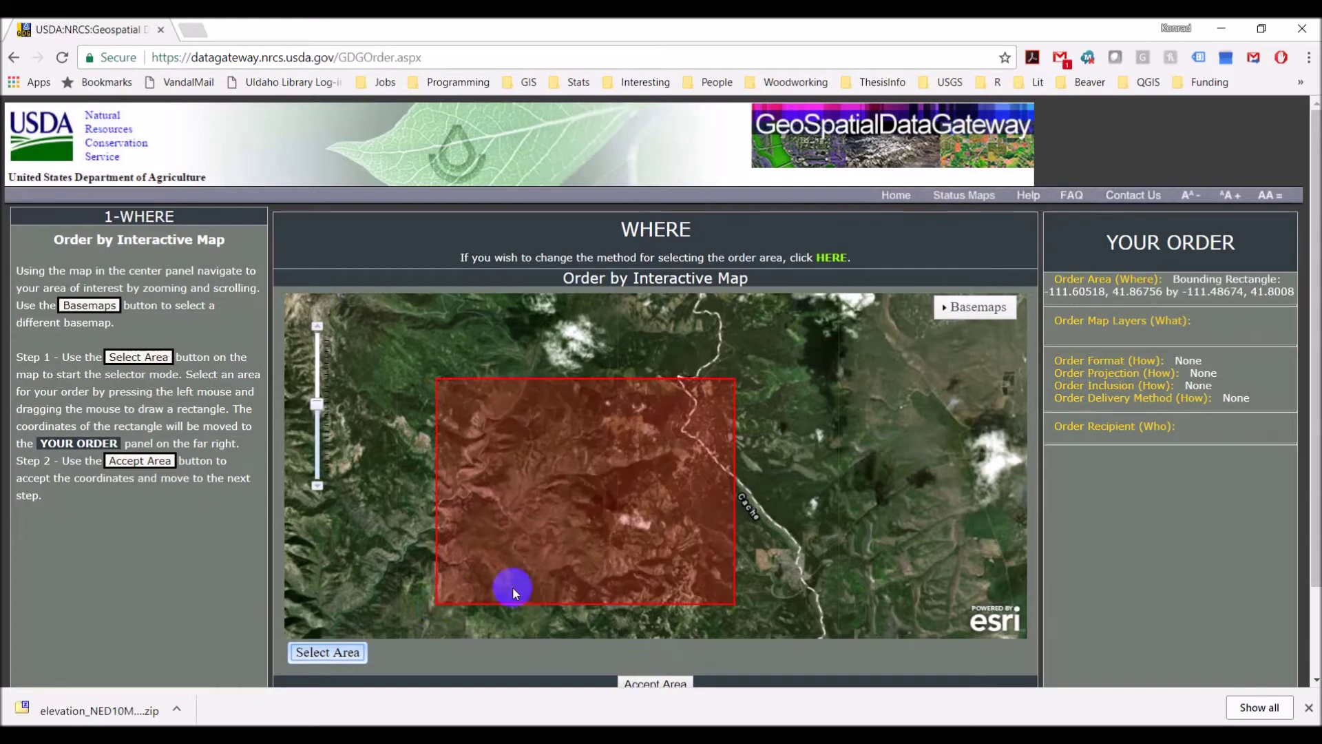
pyautogui.scroll(-1, 829, 528)
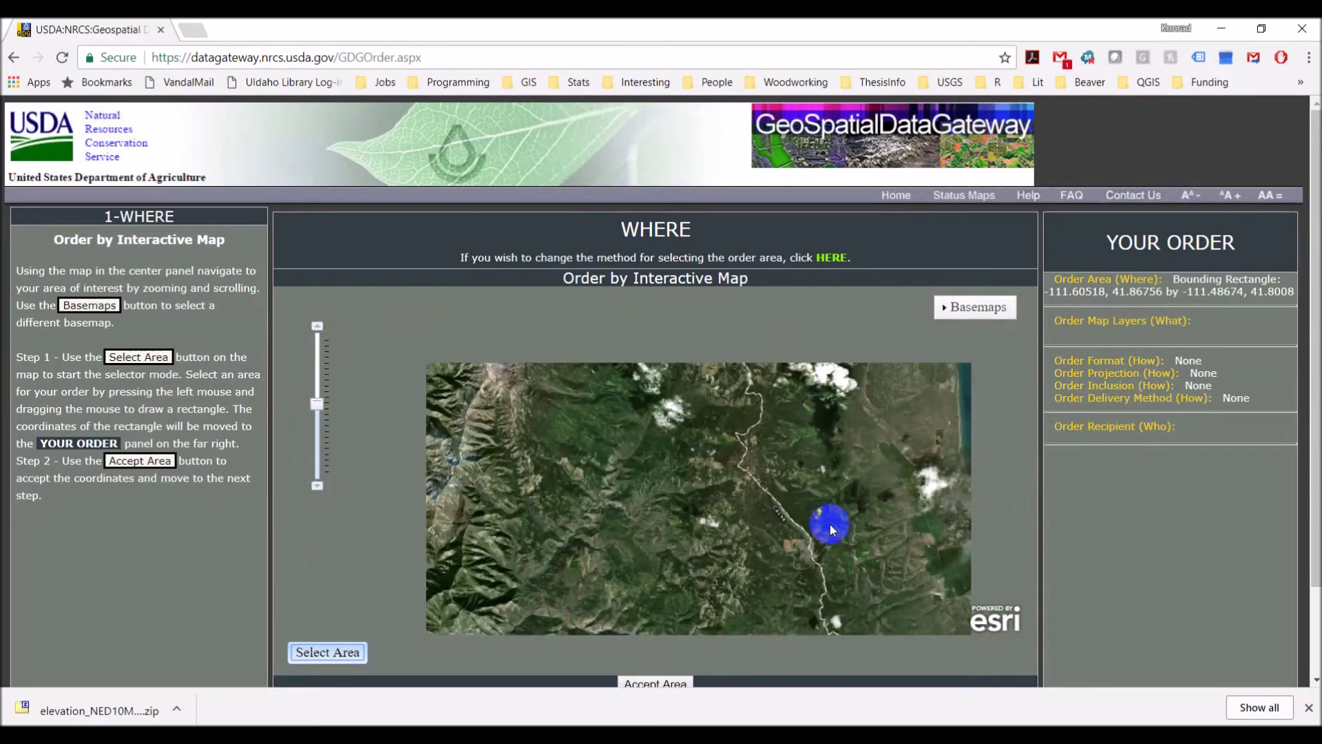
pyautogui.click(658, 684)
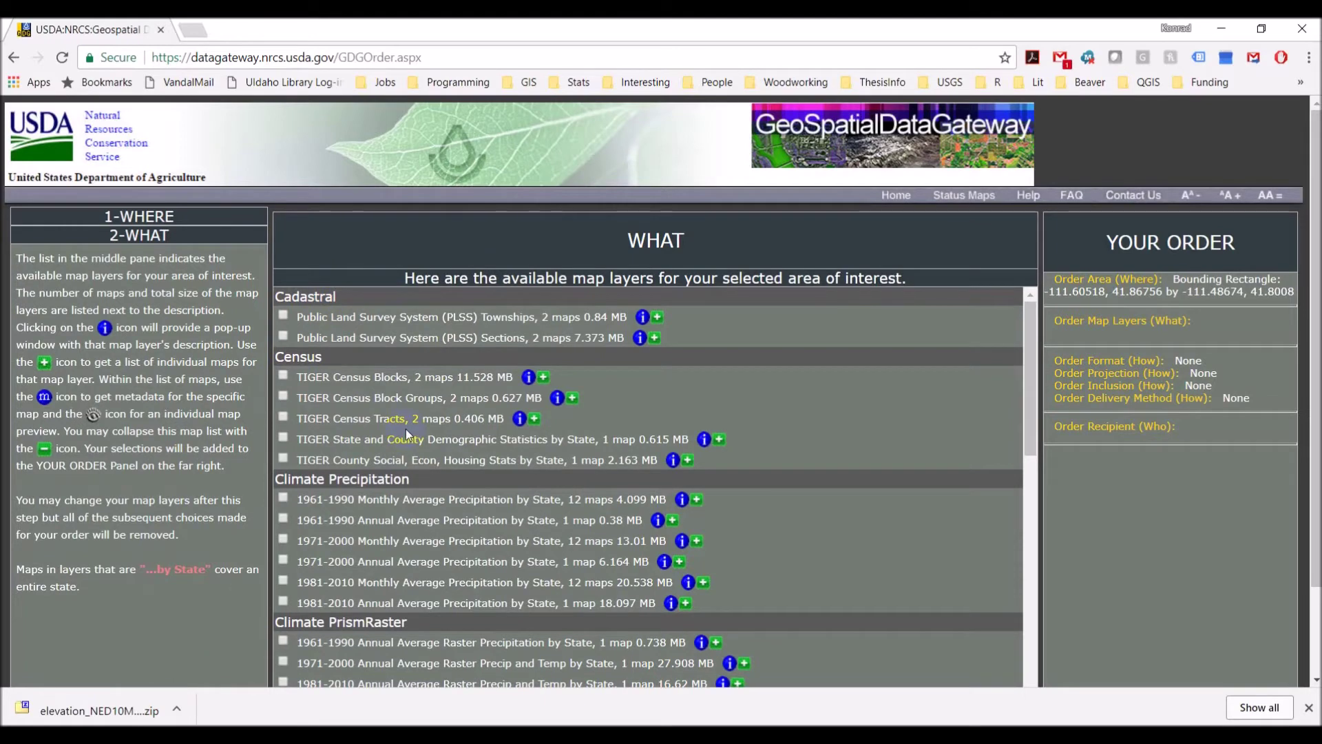
pyautogui.scroll(-4, 406, 428)
# Tick National Elevation Dataset 10 Meter under Elevation and continue to the HOW step
pyautogui.scroll(-2, 407, 428)
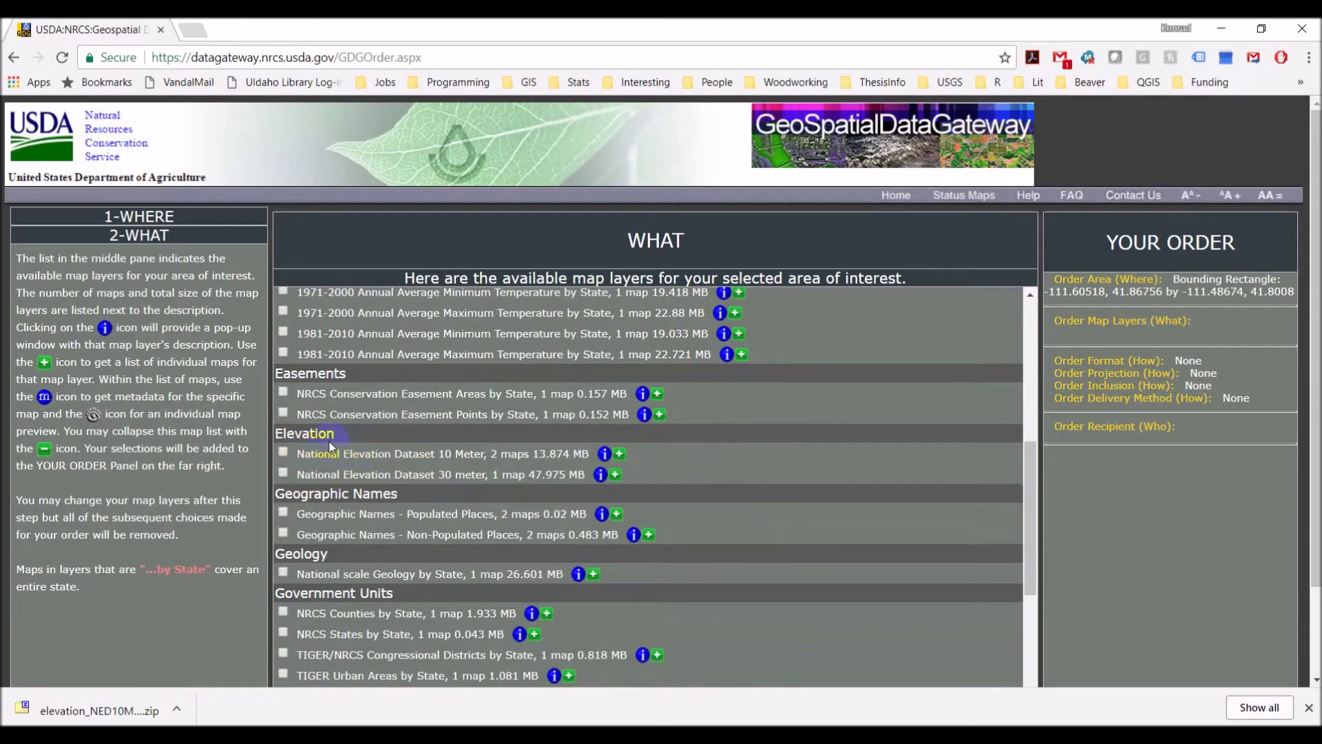
pyautogui.click(283, 452)
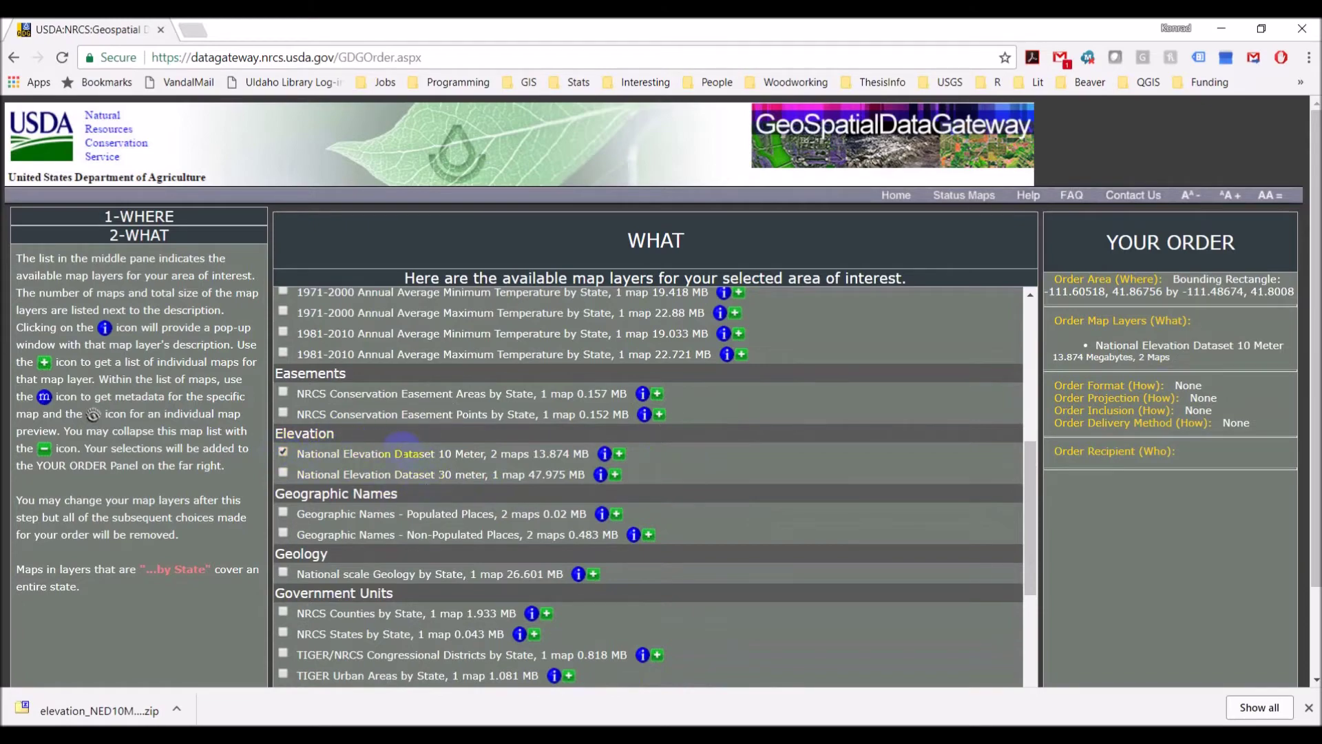
pyautogui.scroll(-10, 403, 446)
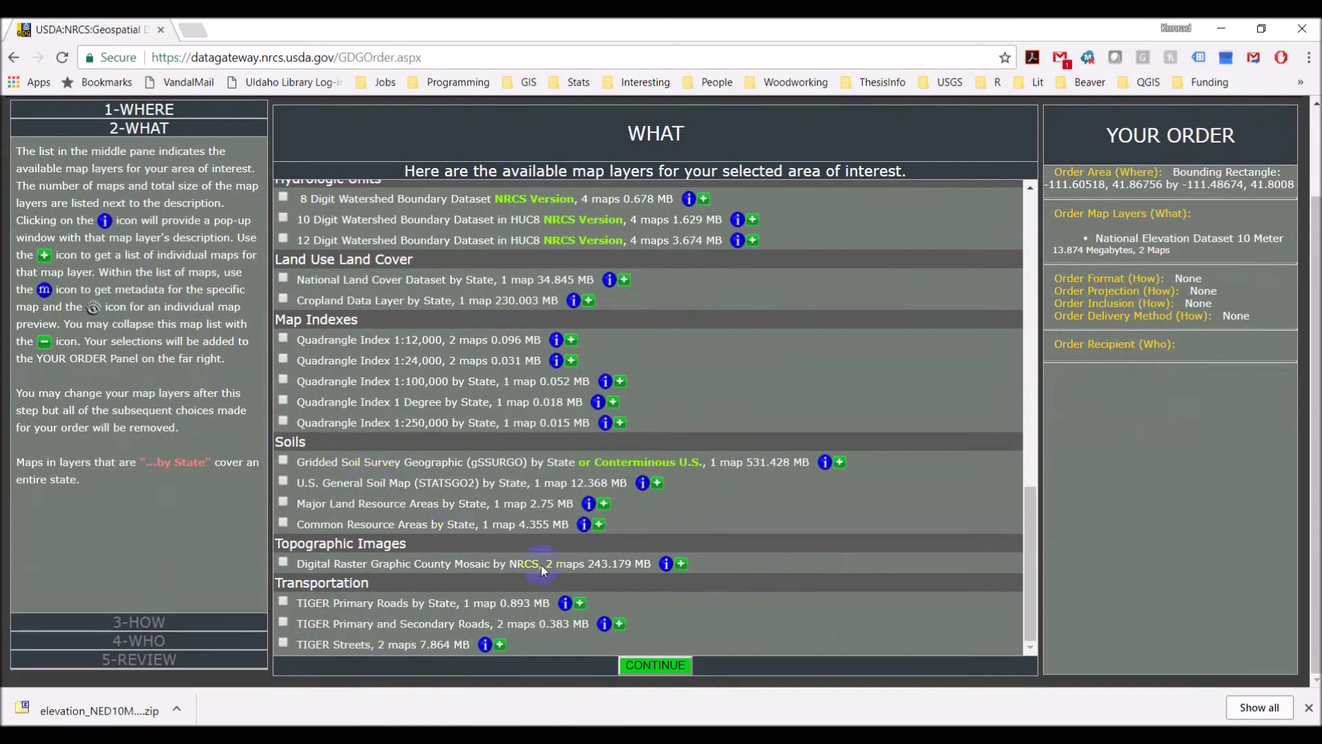
pyautogui.click(653, 664)
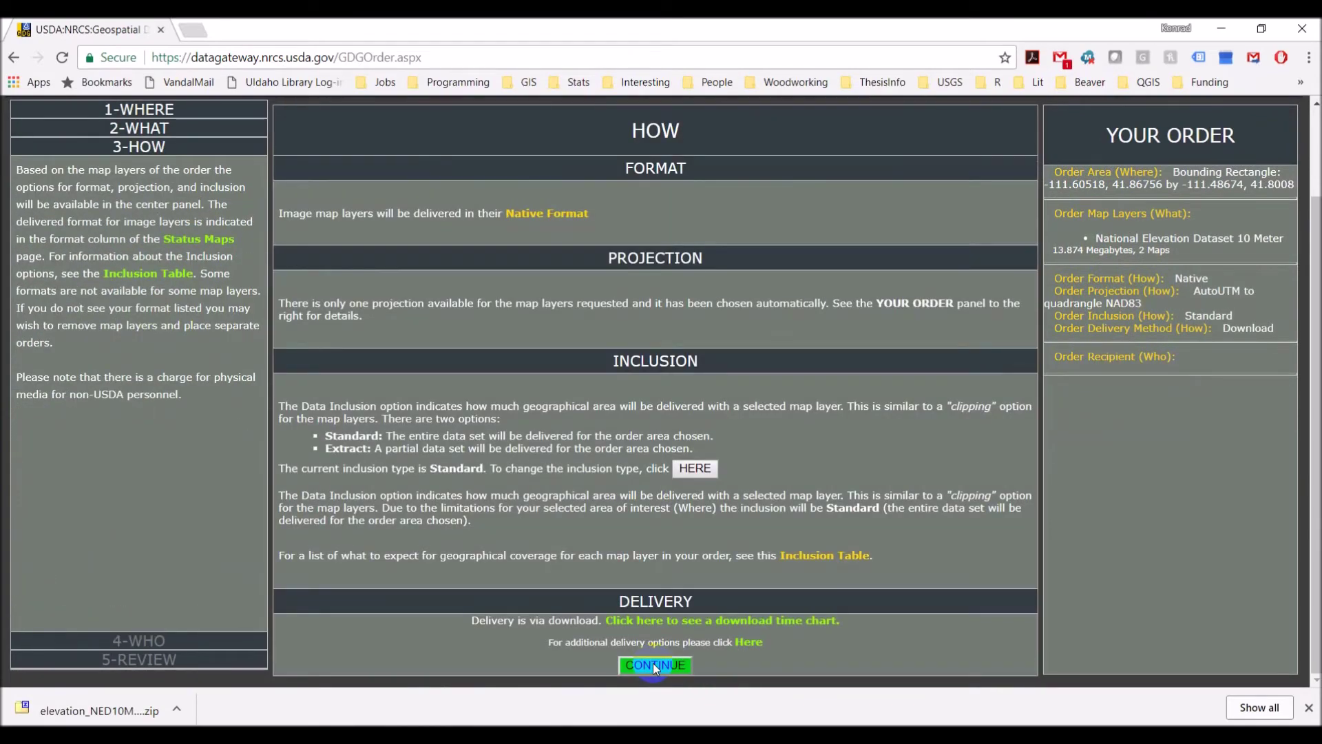
# Accept Download delivery and the contact e-mail, review the 13.874 MB order, then open a new tab
pyautogui.click(652, 664)
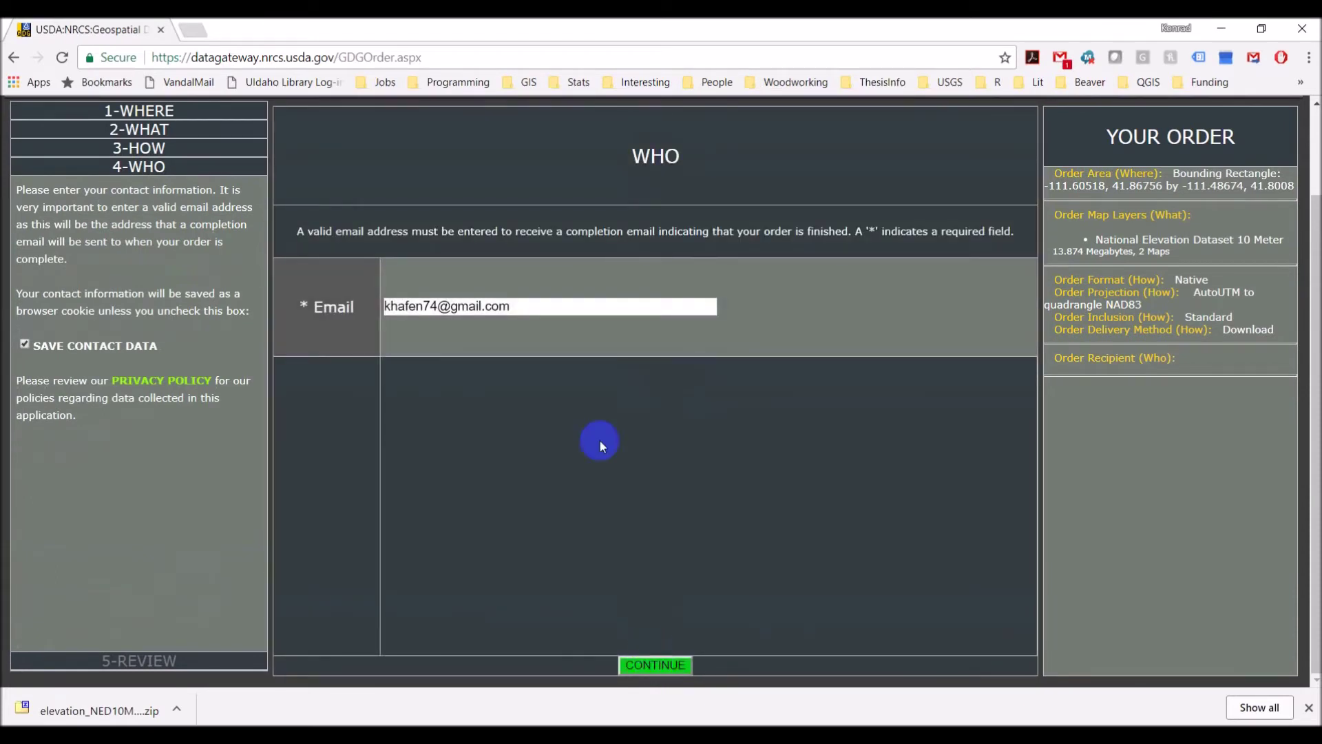
pyautogui.click(677, 663)
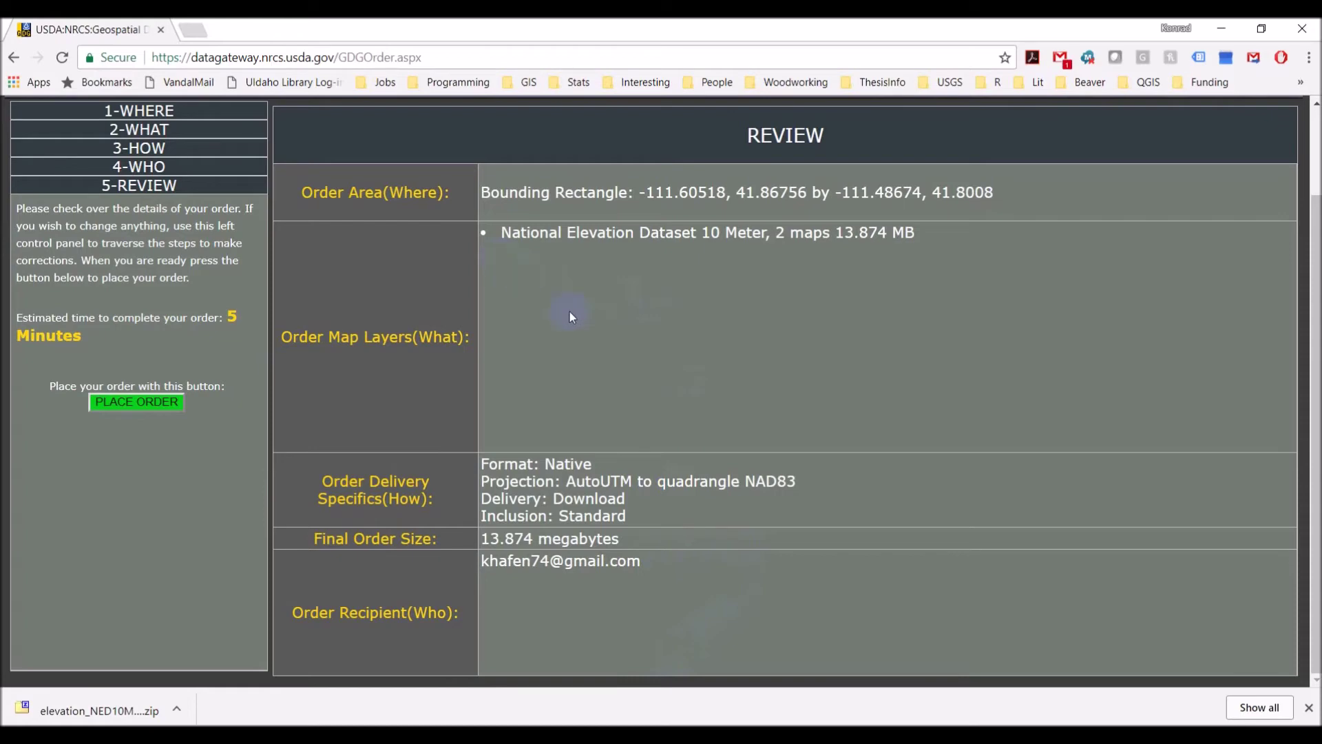
pyautogui.click(195, 29)
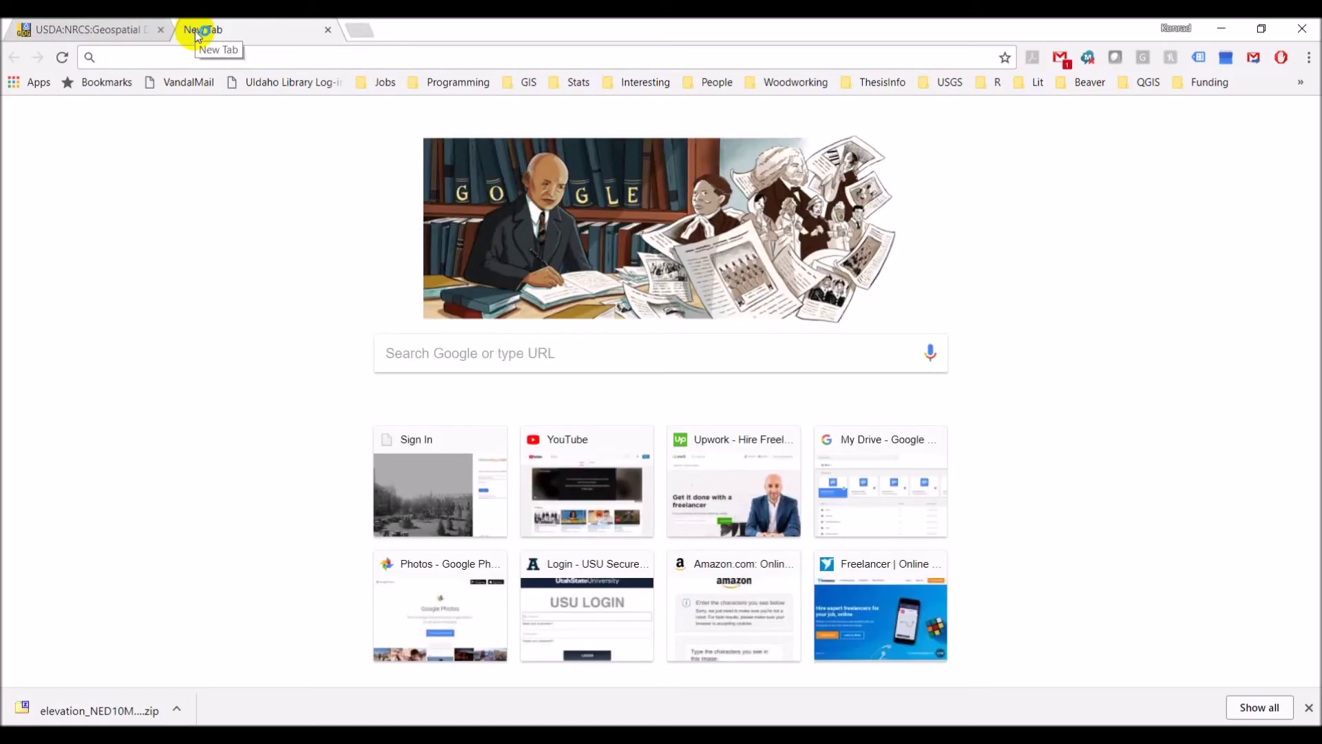
# Read the Gateway order email's download link in Gmail, then close the Gmail tab
pyautogui.write('gmail.com')
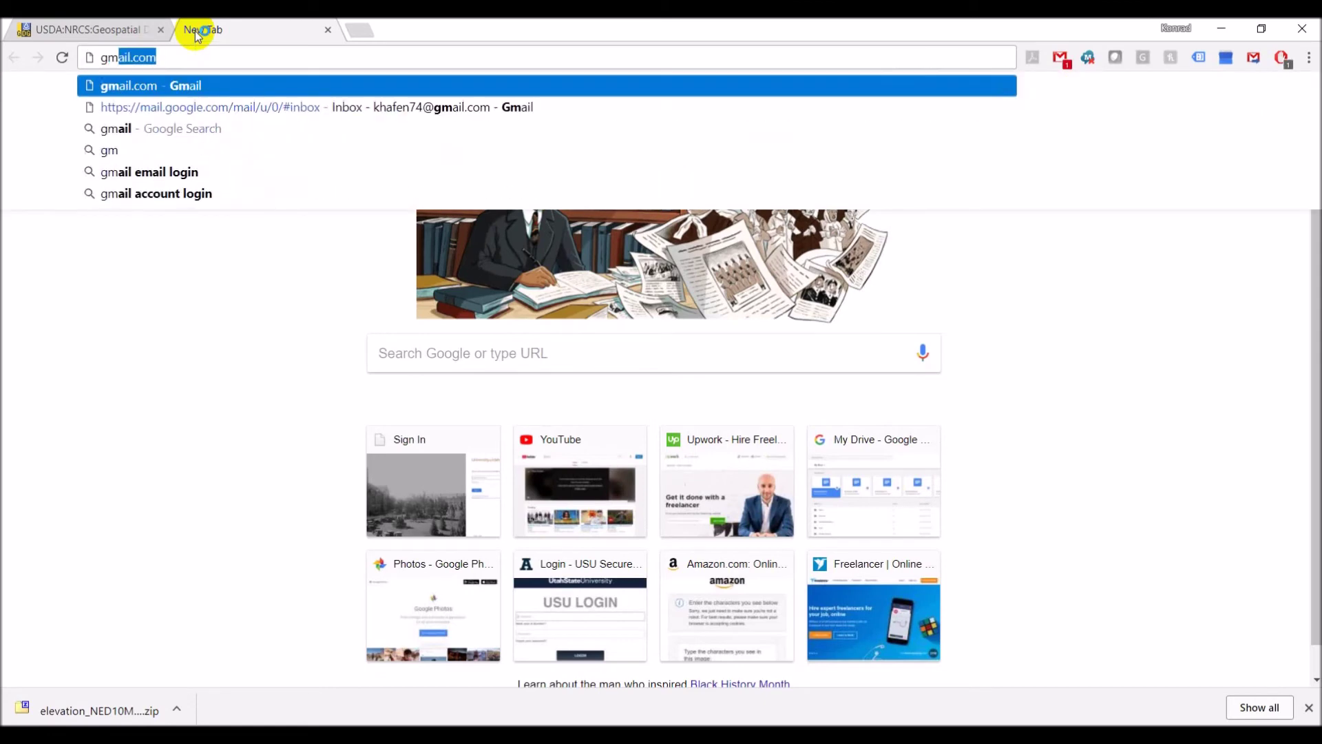
pyautogui.press('Return')
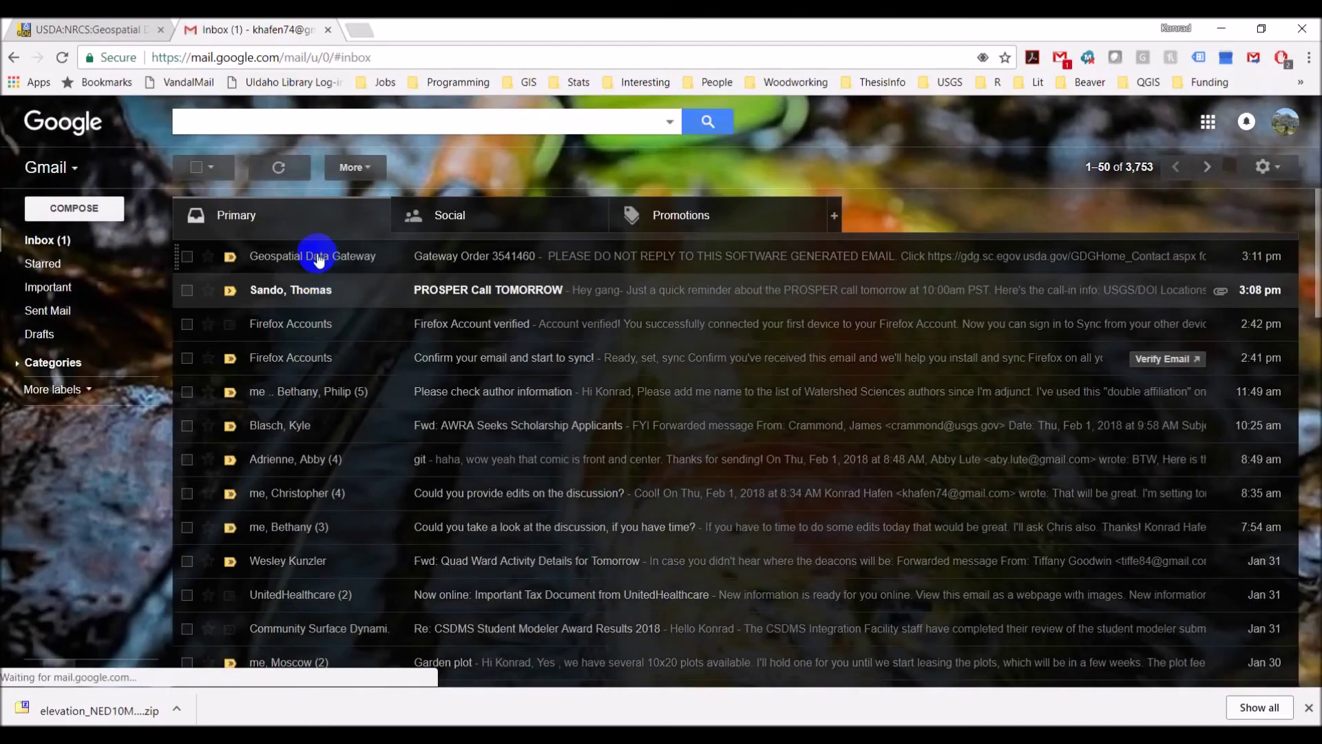
pyautogui.click(317, 256)
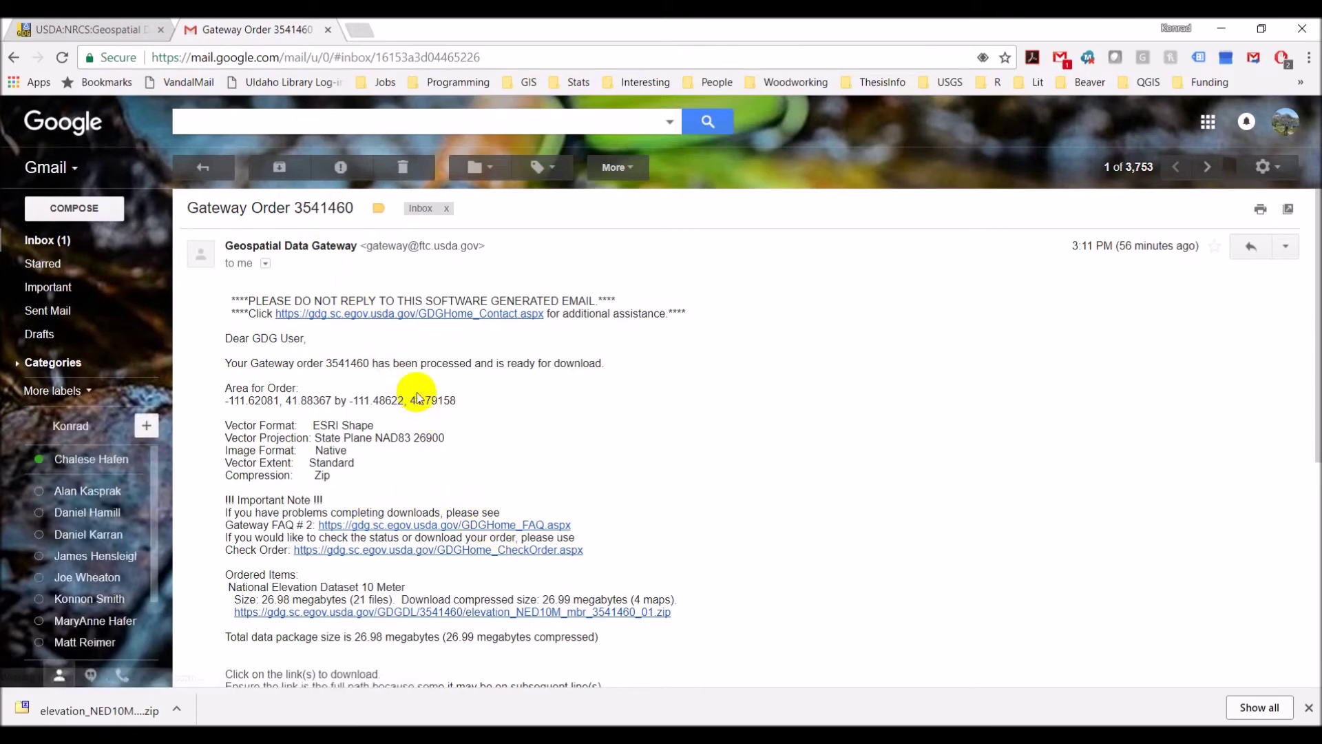
pyautogui.scroll(-2, 480, 325)
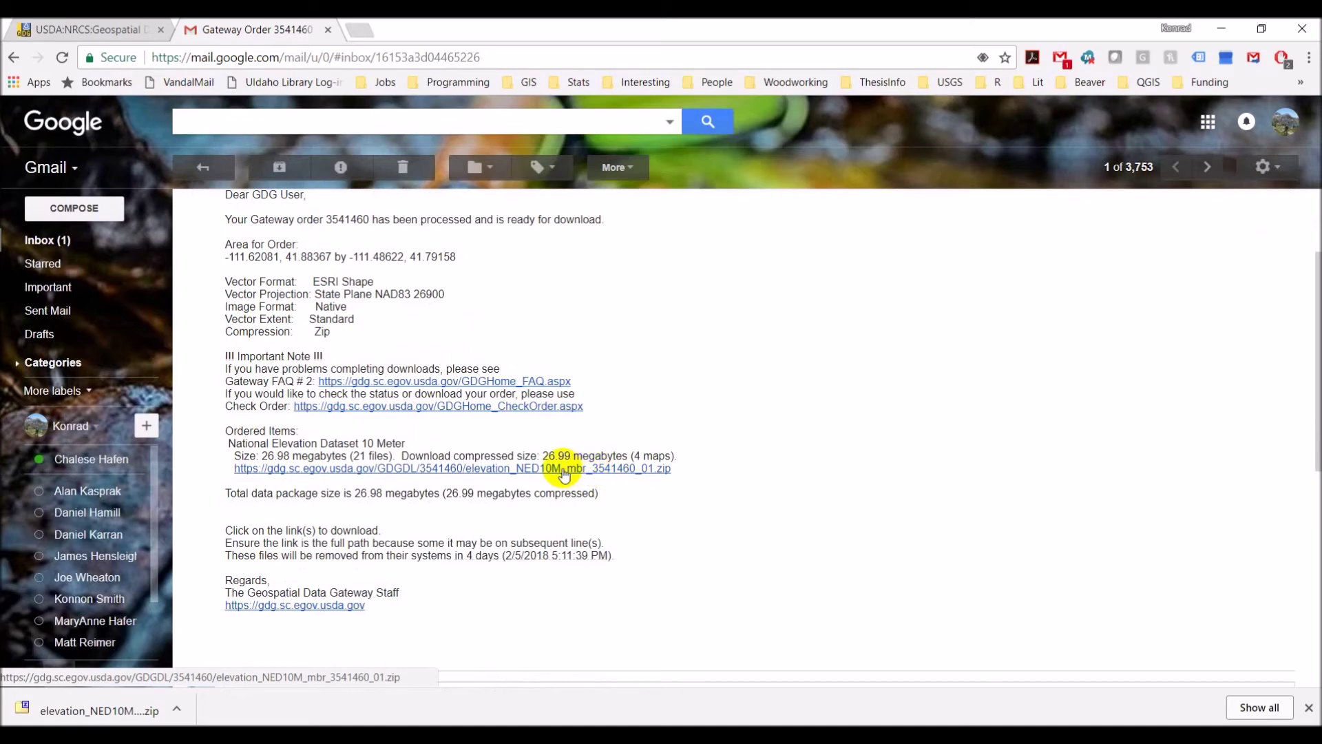
pyautogui.click(328, 31)
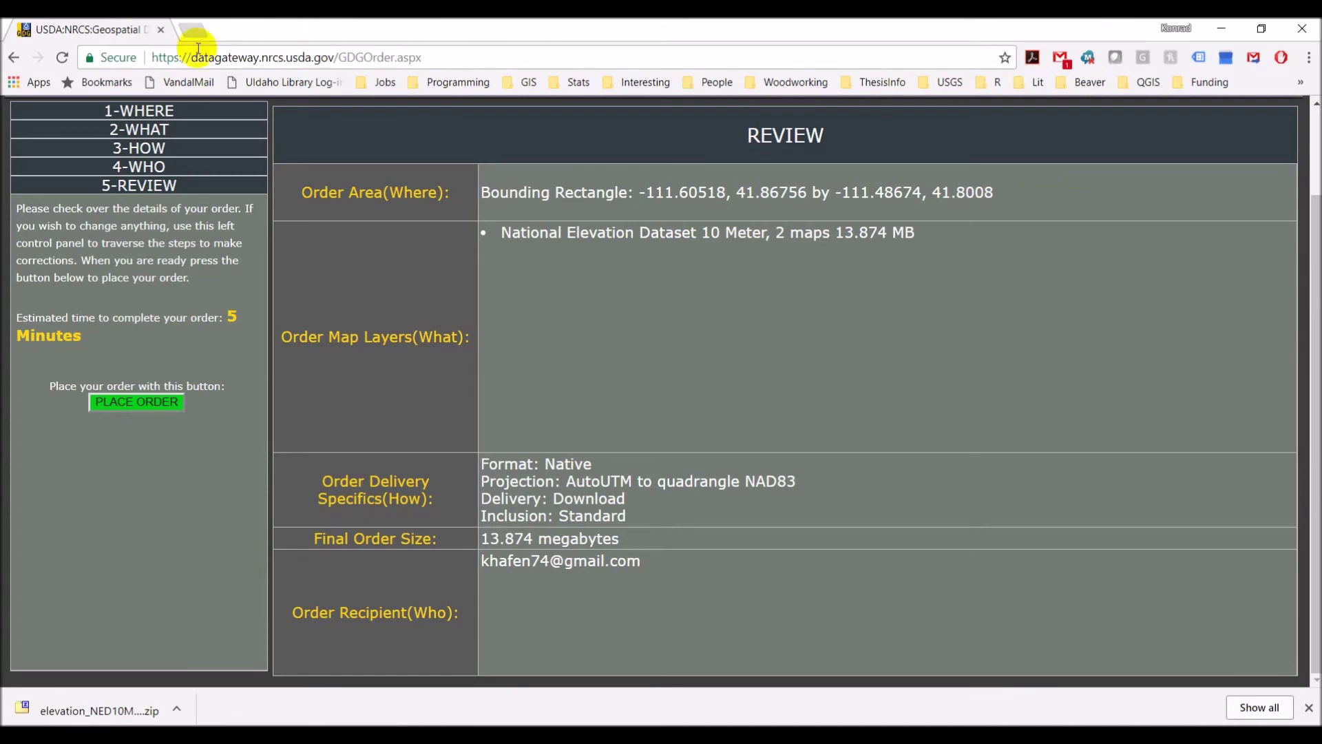
# Close Chrome and open the inputs folder under C:\temp in File Explorer
pyautogui.click(1312, 27)
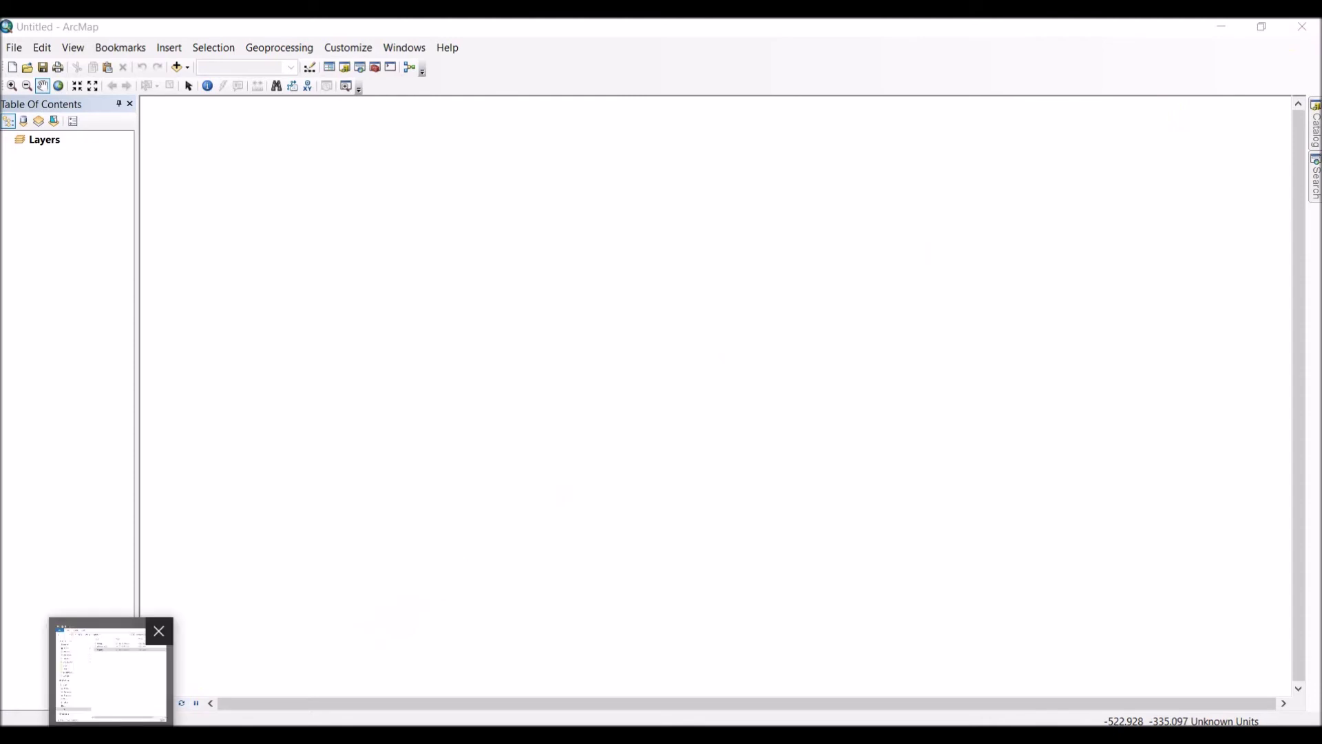
pyautogui.click(65, 648)
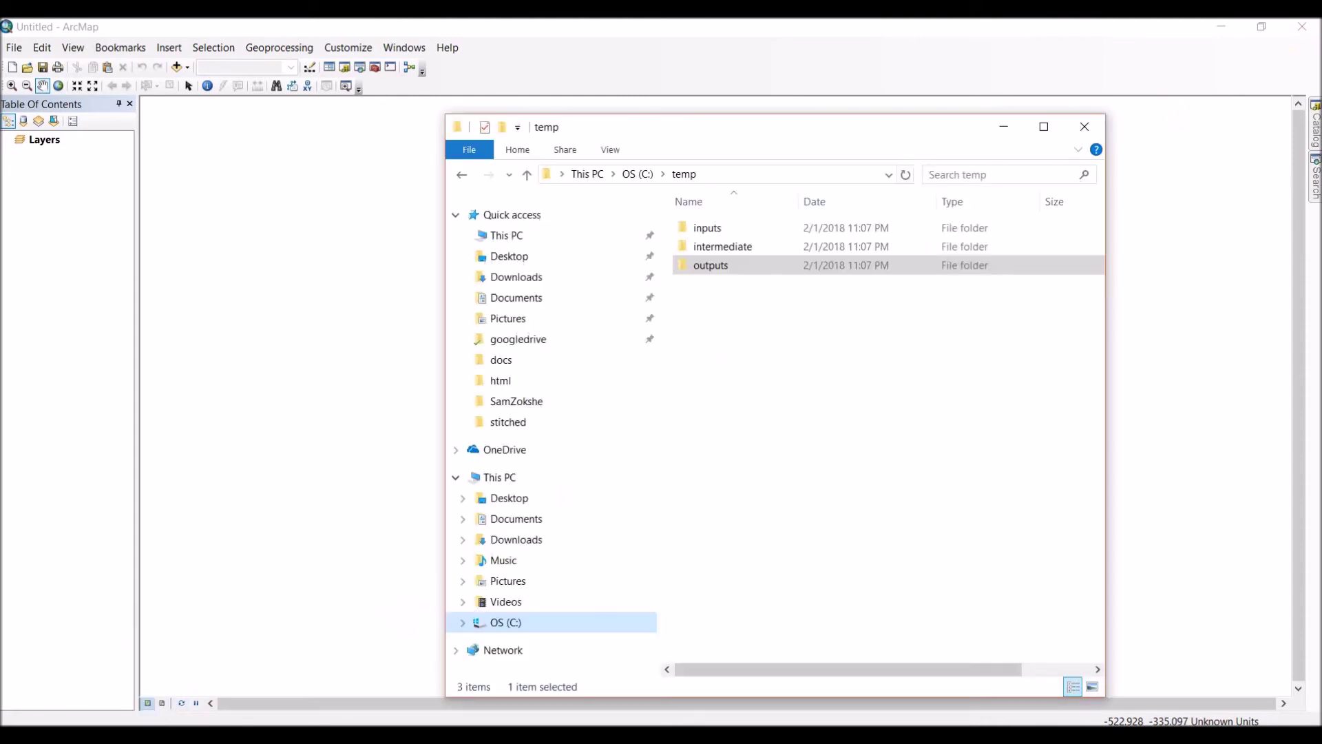
pyautogui.doubleClick(704, 228)
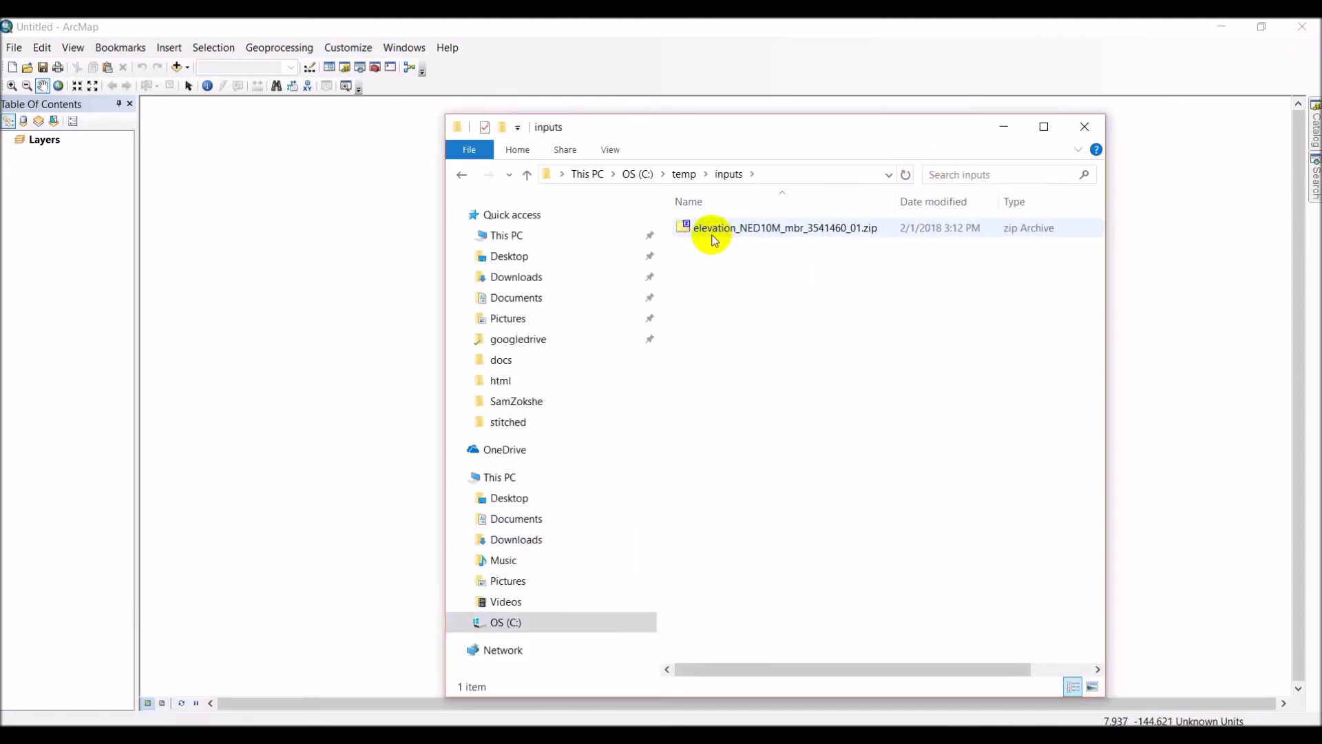
# Extract the downloaded elevation zip in the inputs folder with 7-Zip
pyautogui.rightClick(716, 231)
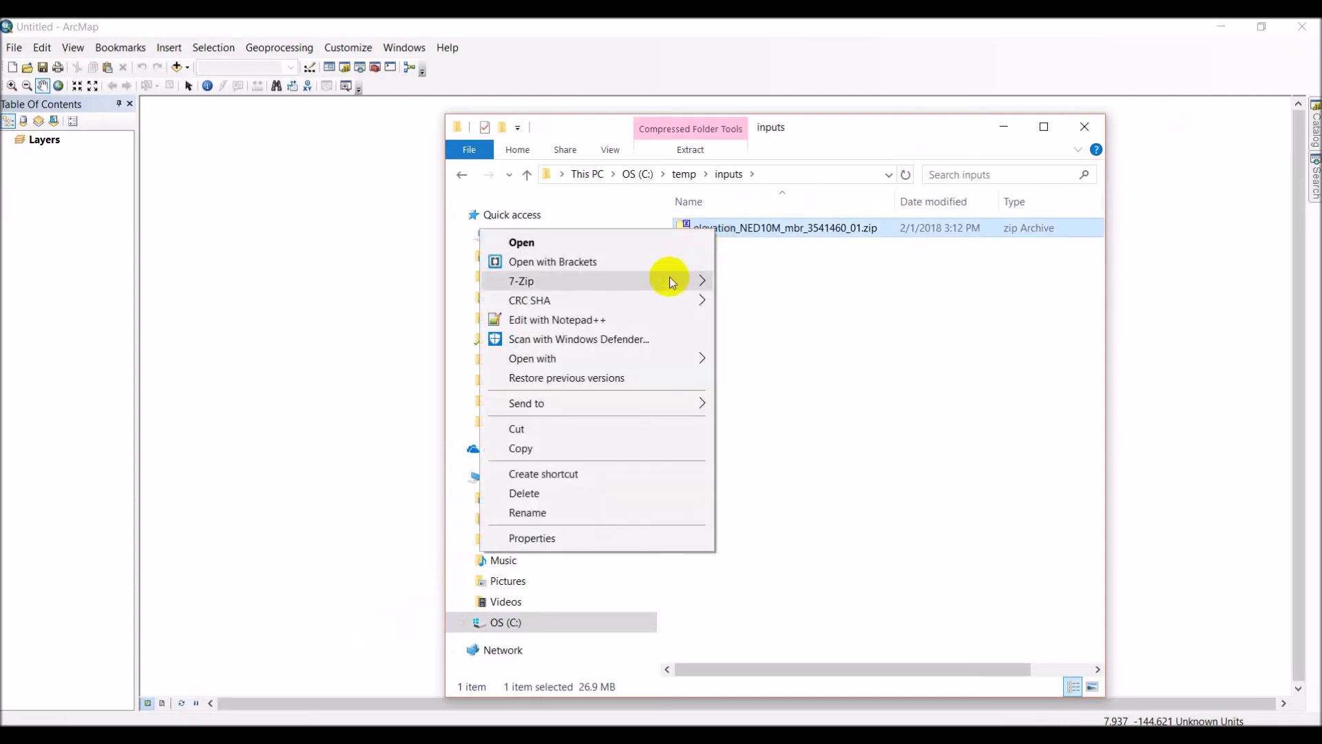
pyautogui.moveTo(681, 287)
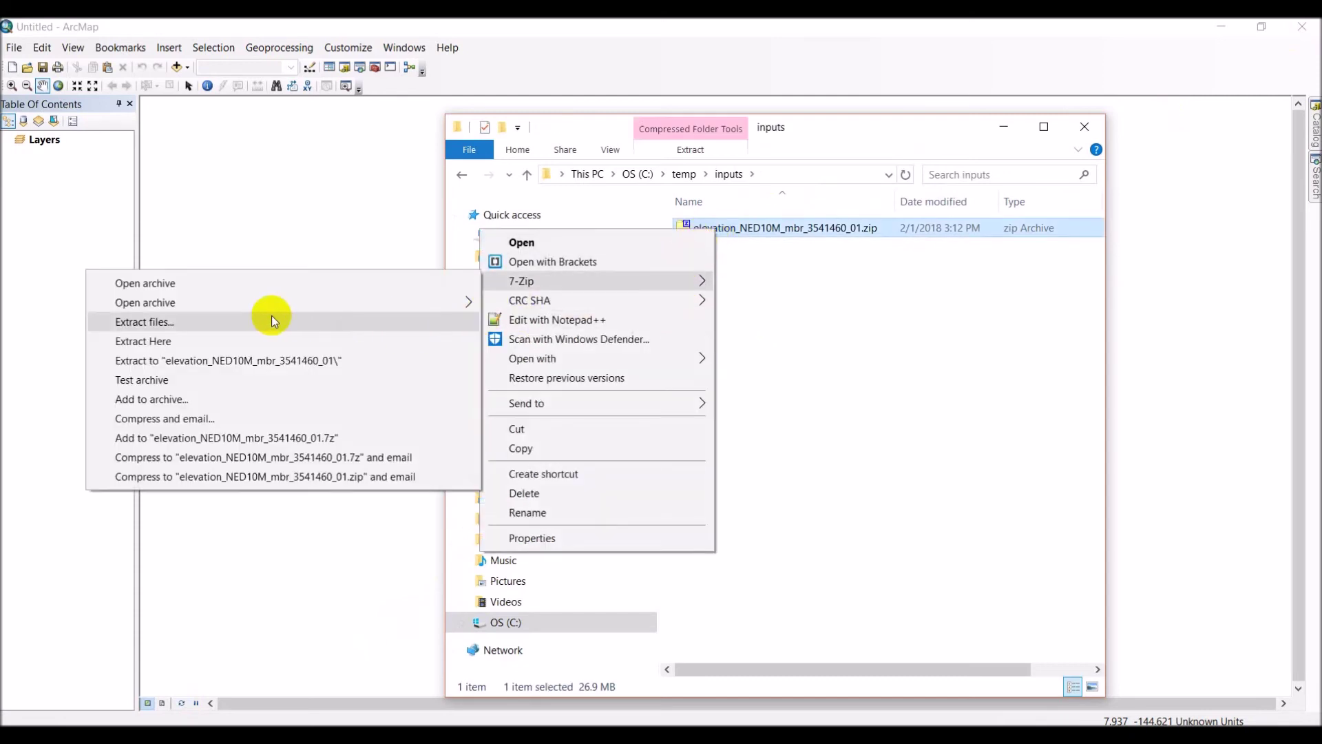
pyautogui.click(195, 323)
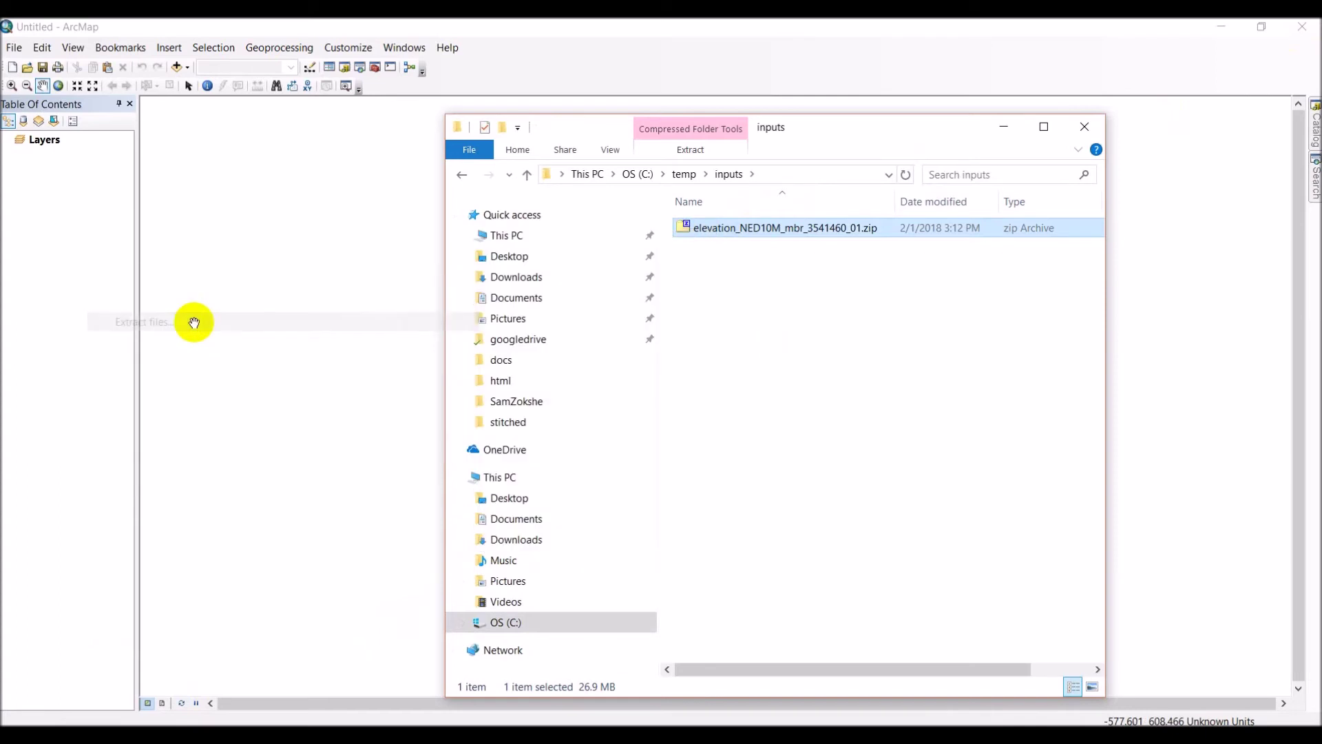
pyautogui.click(648, 487)
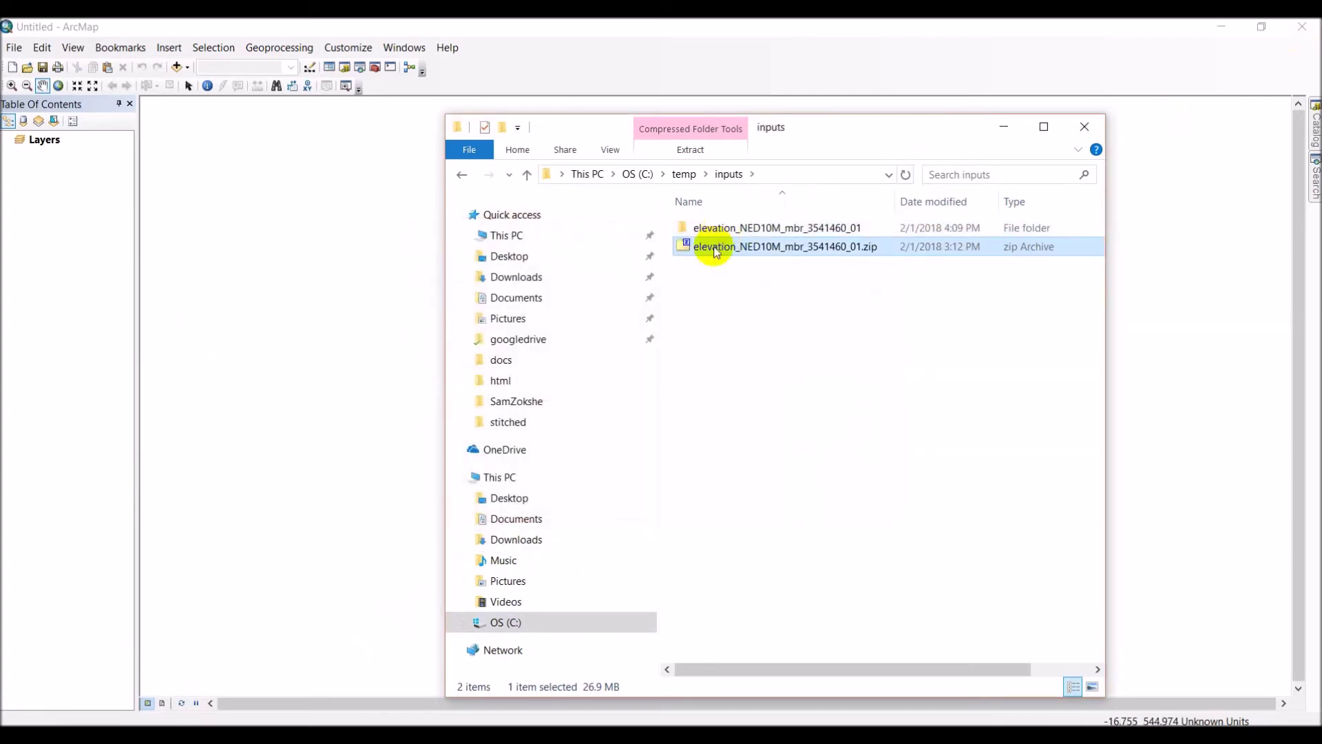
# Open the extracted elevation folder to check the four ned10m TIF tiles, then return to ArcMap
pyautogui.doubleClick(717, 228)
pyautogui.click(722, 231)
pyautogui.doubleClick(722, 231)
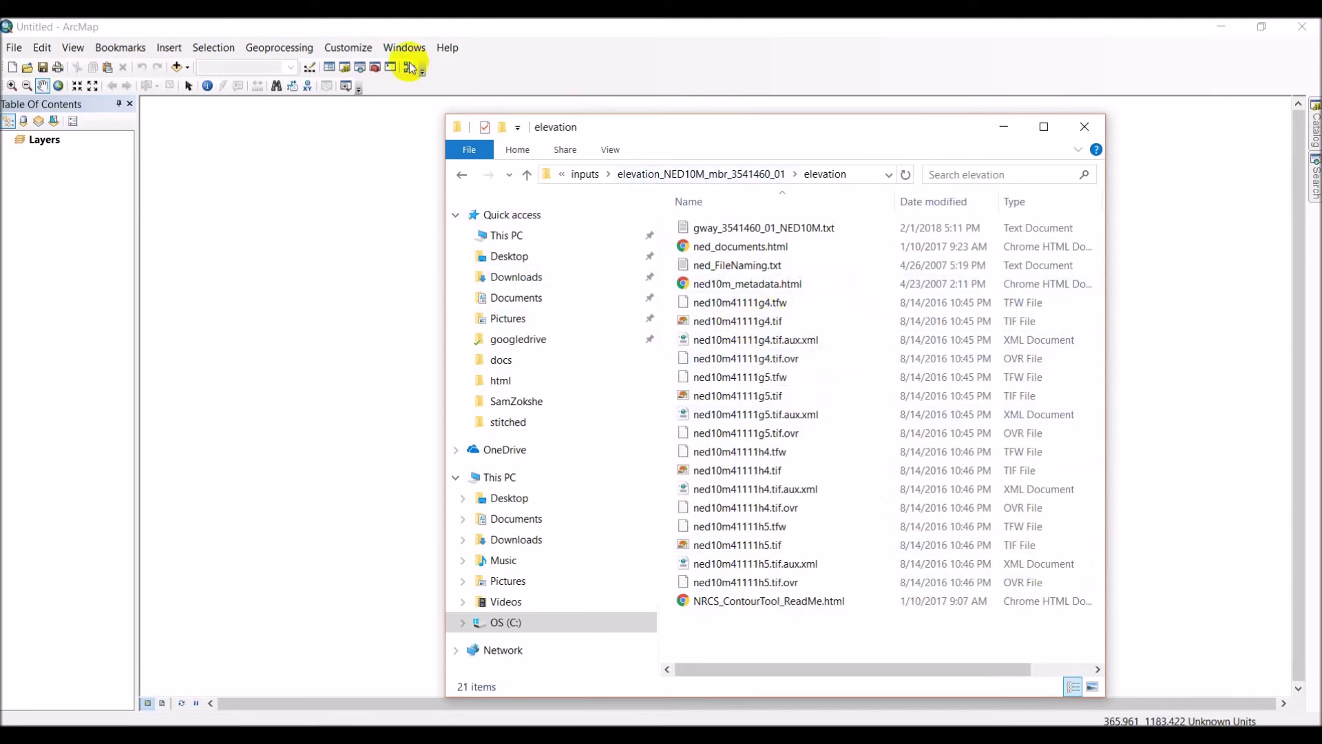
pyautogui.click(244, 24)
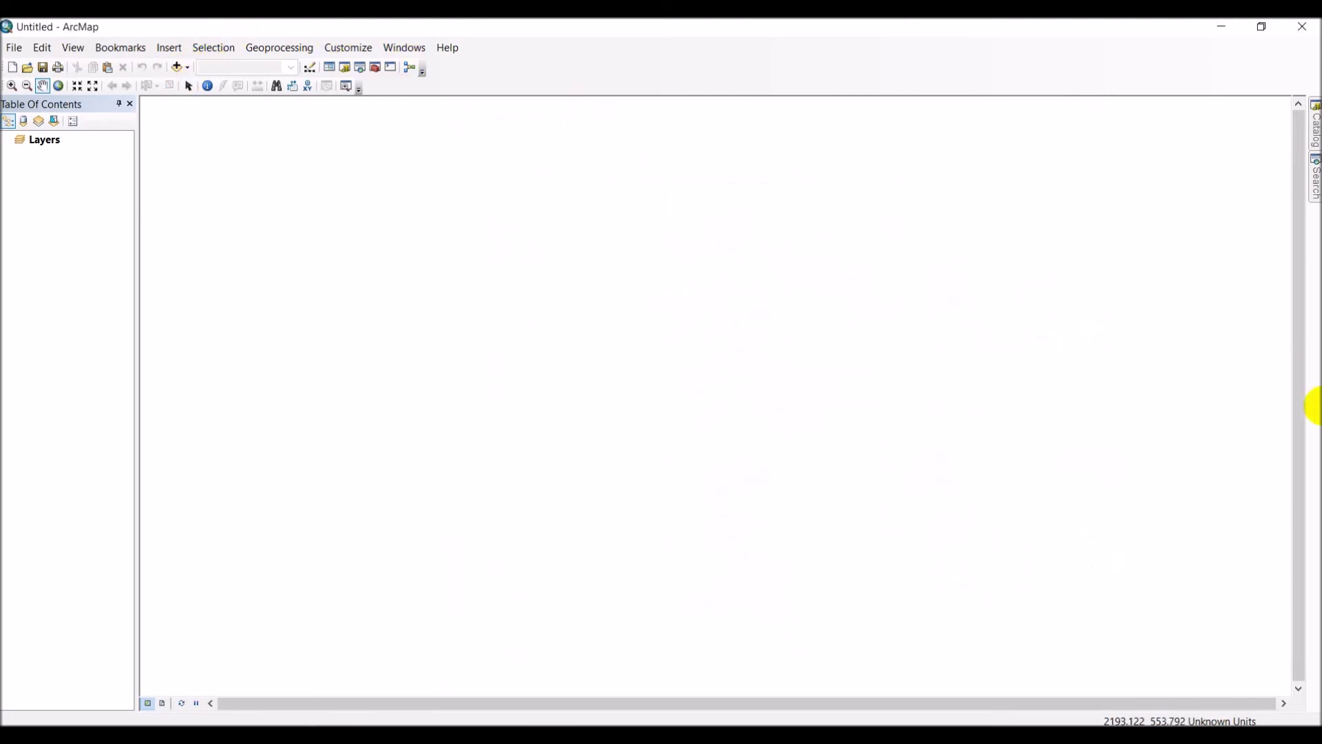
# In Catalog, expand Folder Connections down to C:\temp\inputs and the extracted elevation folder
pyautogui.click(1314, 124)
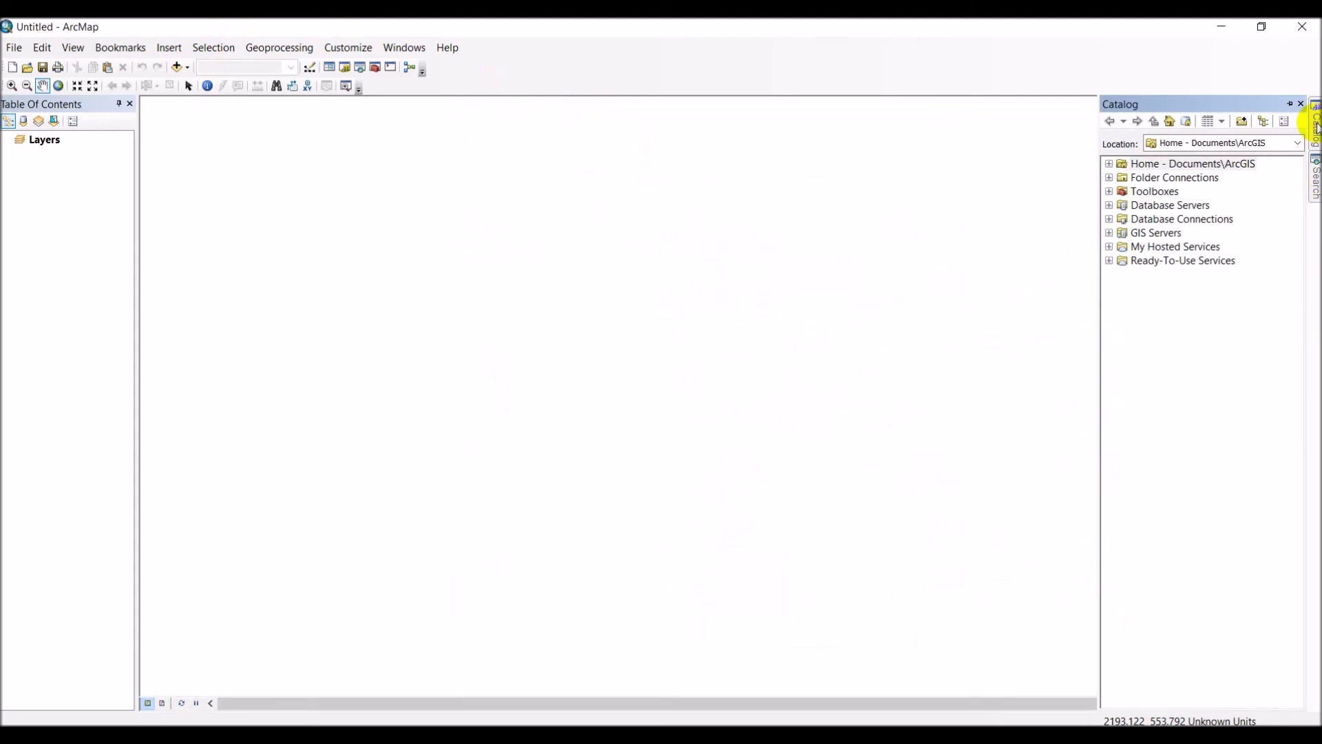
pyautogui.click(1110, 177)
pyautogui.click(1122, 191)
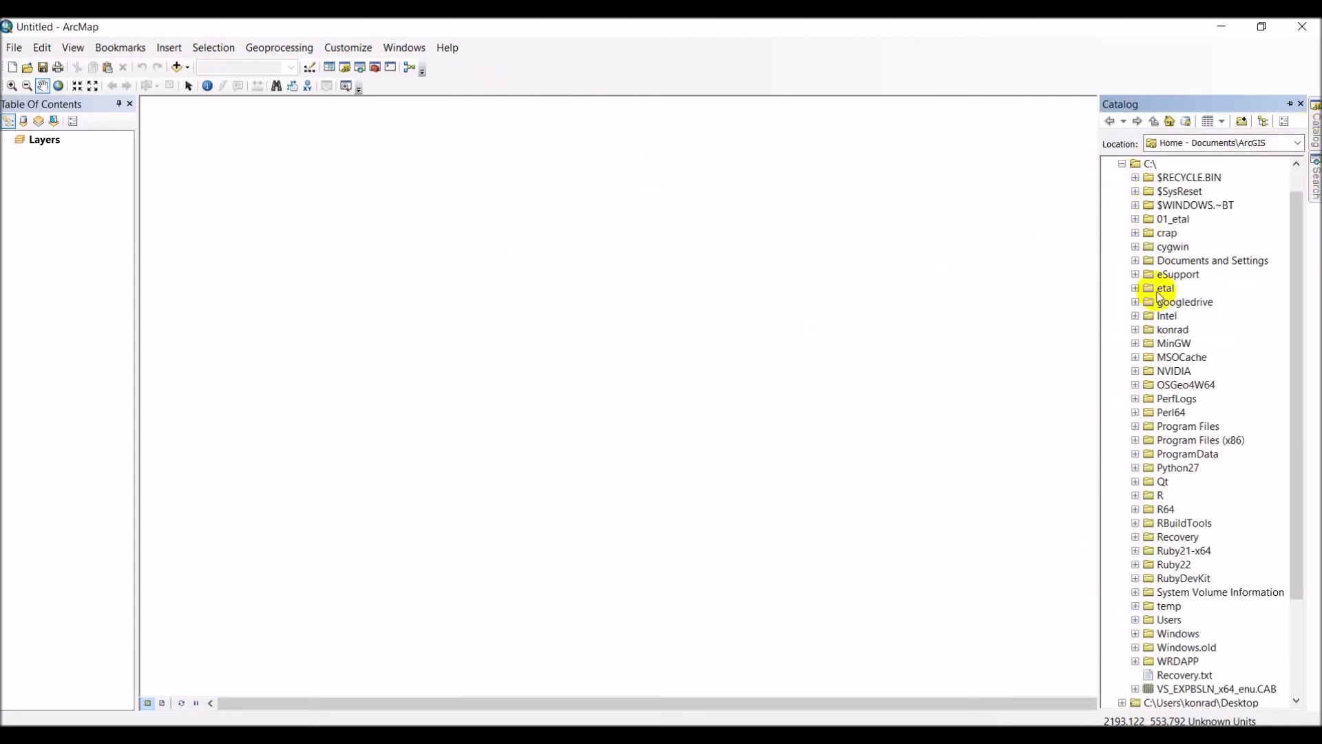
pyautogui.scroll(-2, 1198, 431)
pyautogui.click(1136, 537)
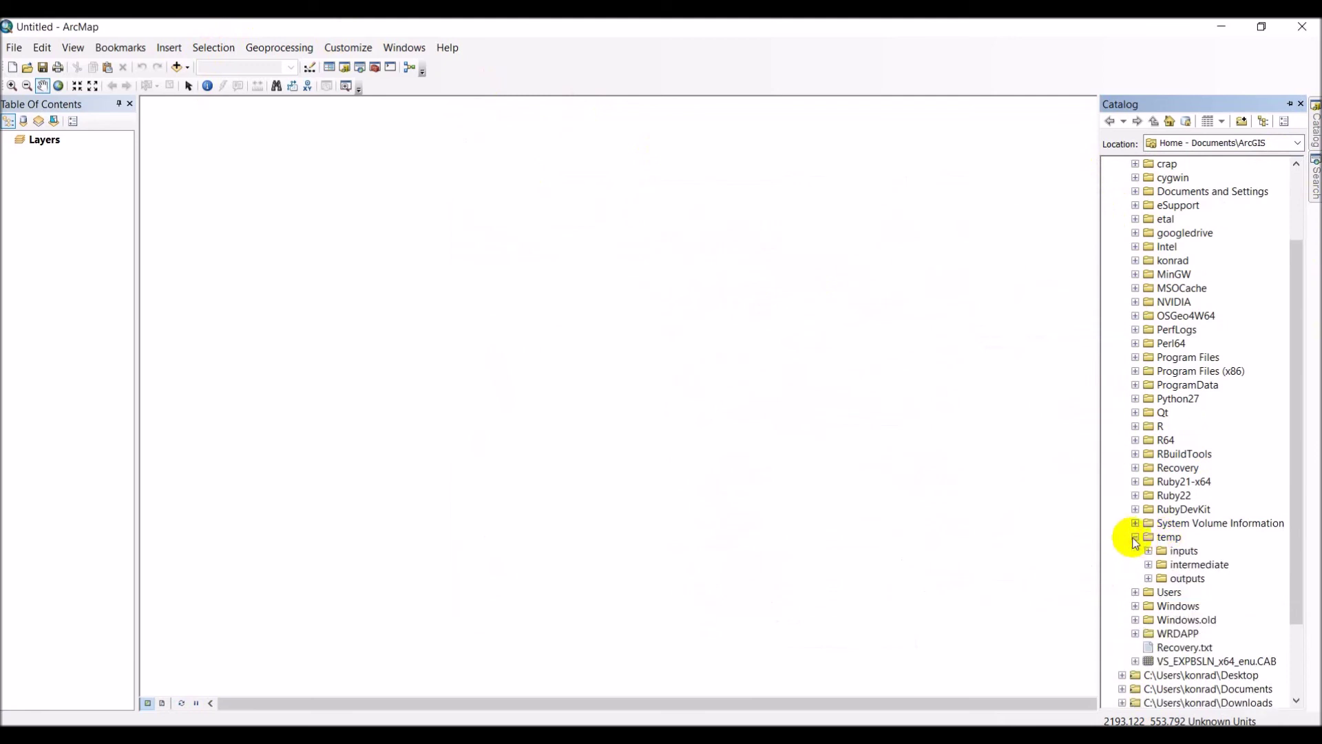
pyautogui.scroll(-2, 1151, 540)
pyautogui.click(1149, 481)
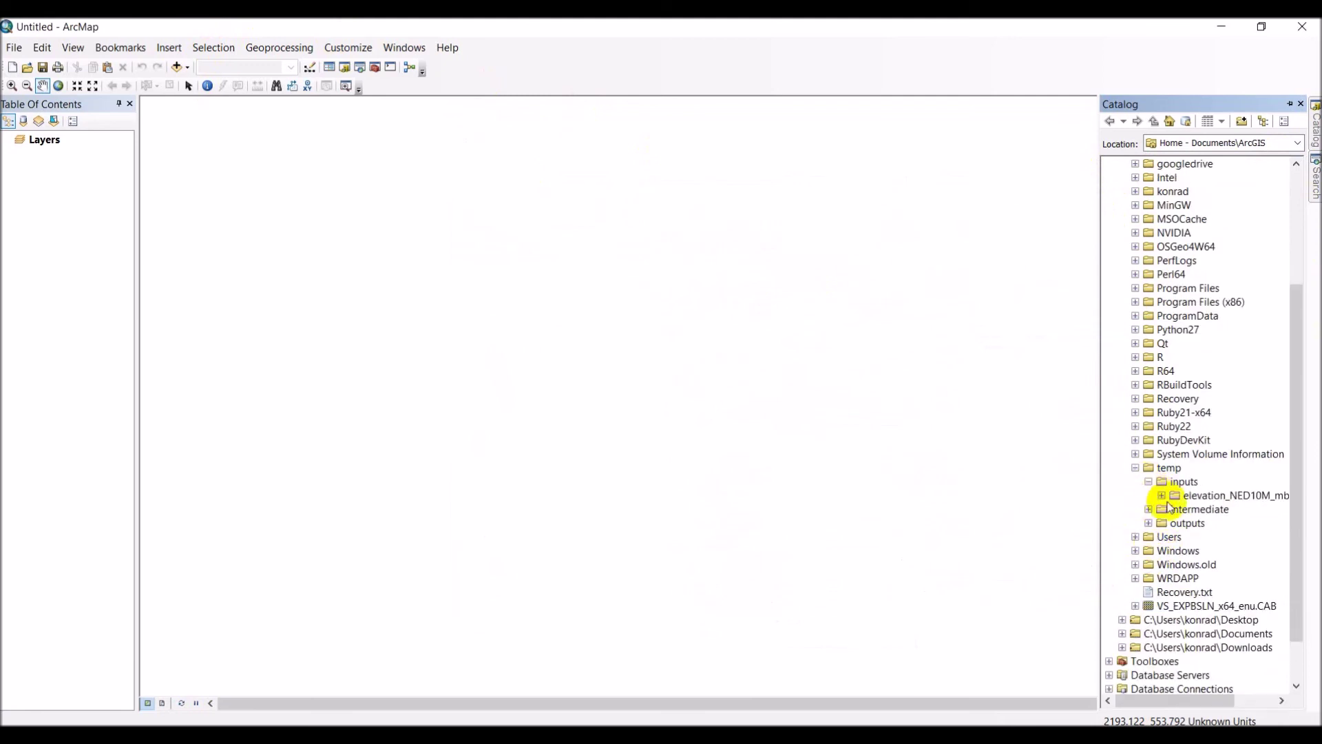
pyautogui.click(1162, 495)
pyautogui.click(1174, 509)
# Drag the ned10m41111g4.tif elevation tile from Catalog onto the map
pyautogui.moveTo(1105, 527); pyautogui.dragTo(1020, 536)
pyautogui.scroll(-2, 1250, 565)
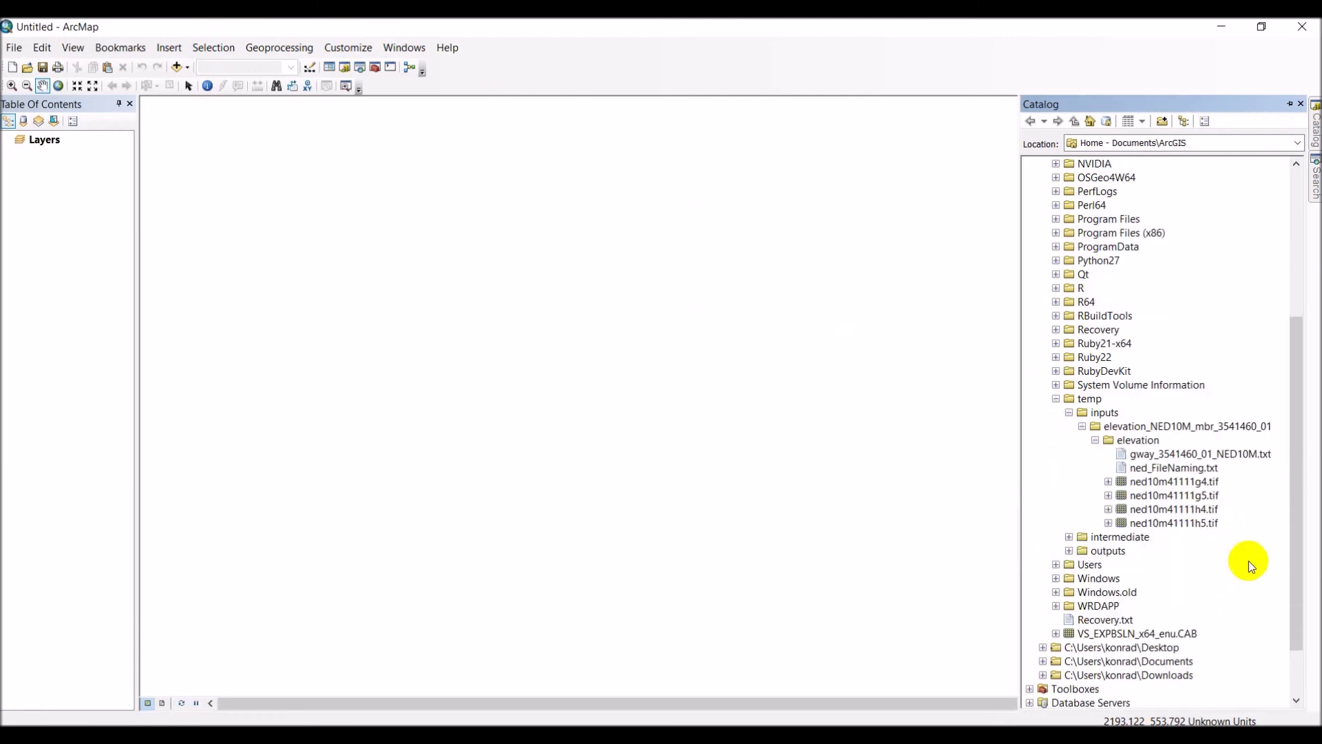
pyautogui.click(1183, 482)
pyautogui.click(1174, 523)
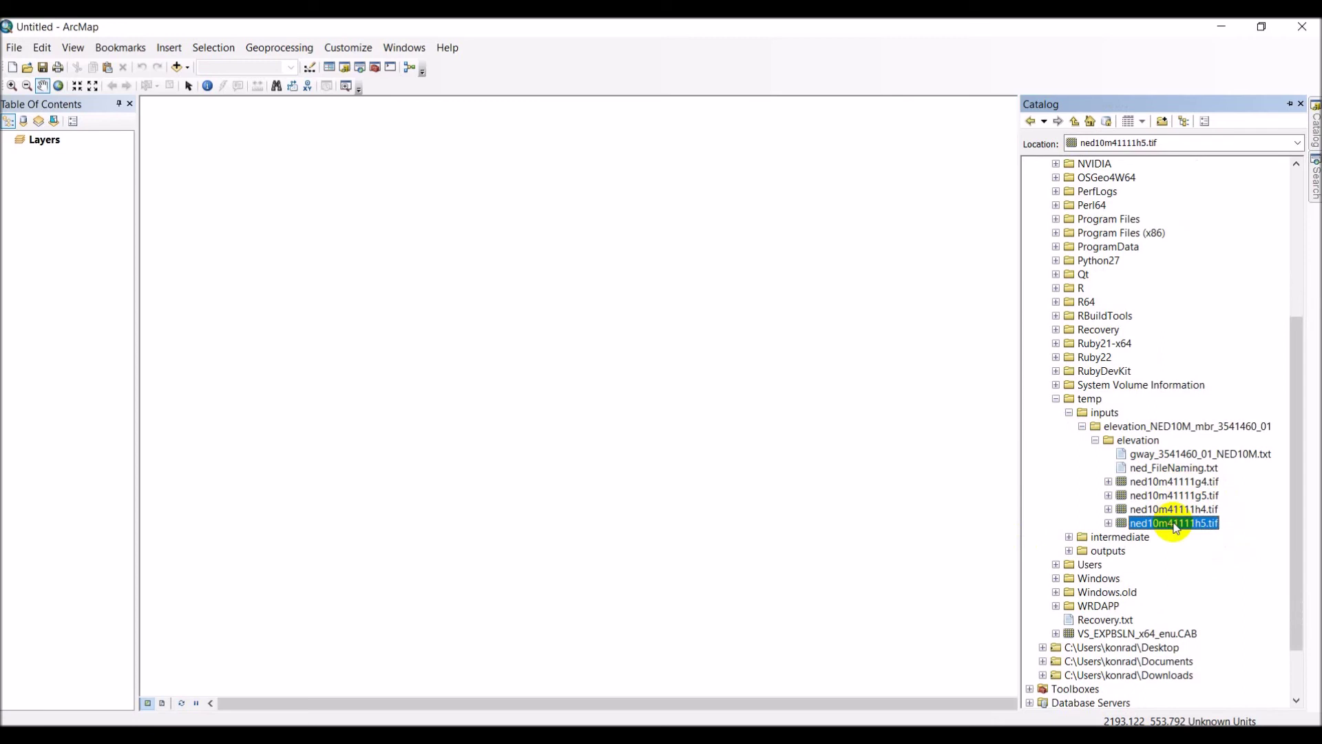
pyautogui.moveTo(1167, 482); pyautogui.dragTo(874, 484)
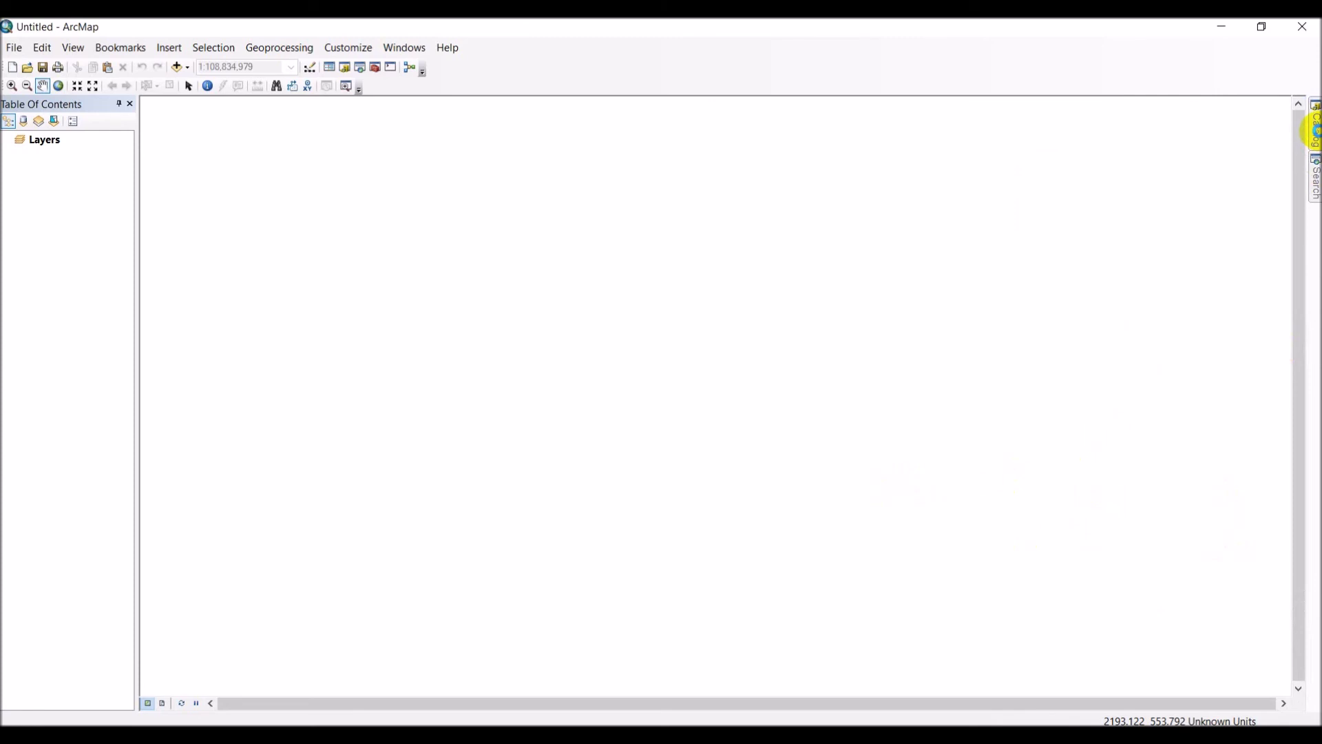
# Add ned10m41111g5, h4 and h5.tif to the map and zoom to full extent showing all four tiles
pyautogui.moveTo(1314, 131)
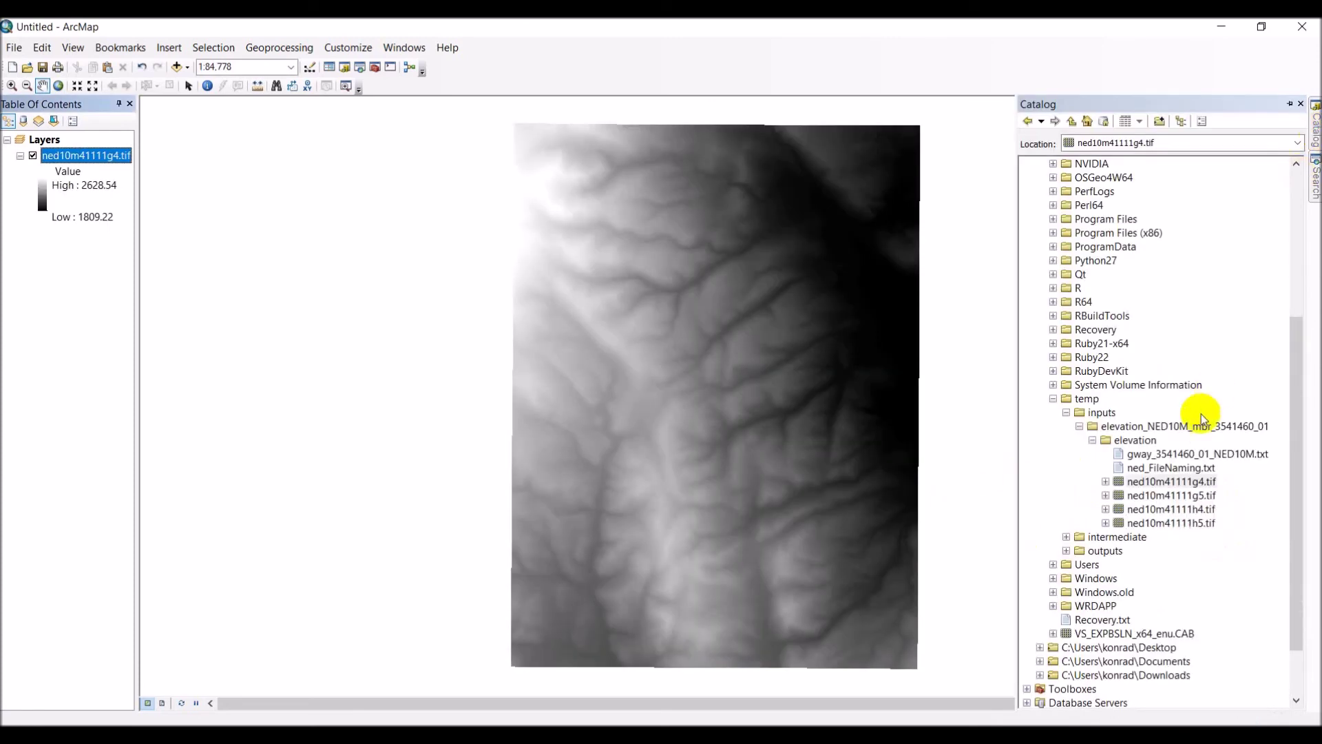
pyautogui.moveTo(1163, 495); pyautogui.dragTo(930, 534)
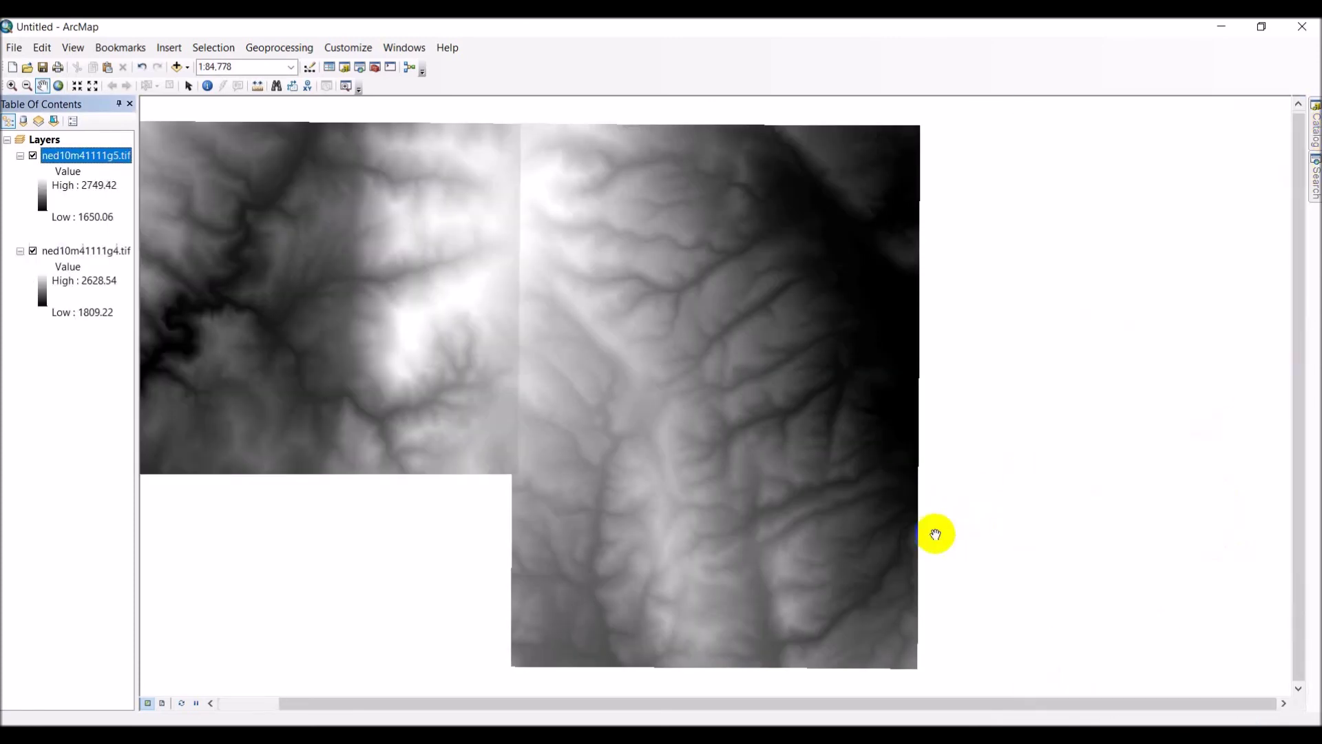
pyautogui.moveTo(1312, 120)
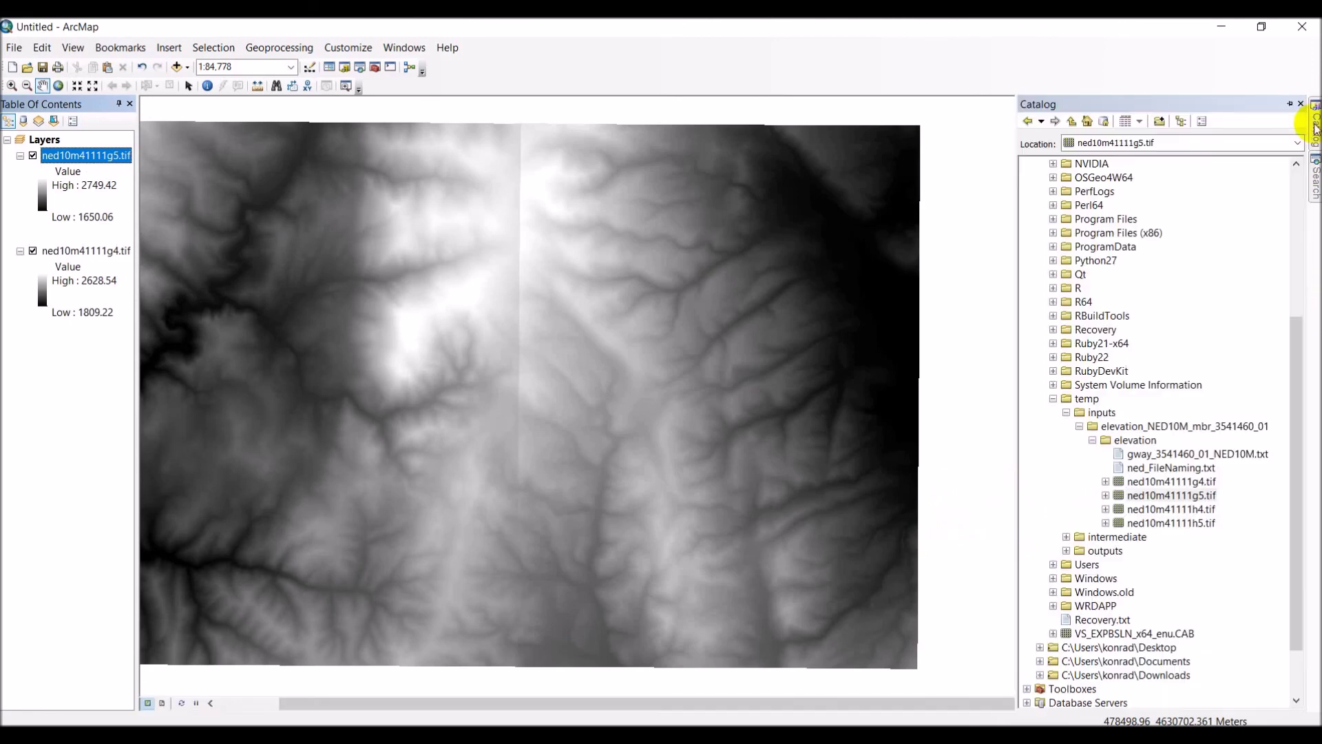
pyautogui.moveTo(1179, 508); pyautogui.dragTo(950, 529)
pyautogui.moveTo(1316, 128)
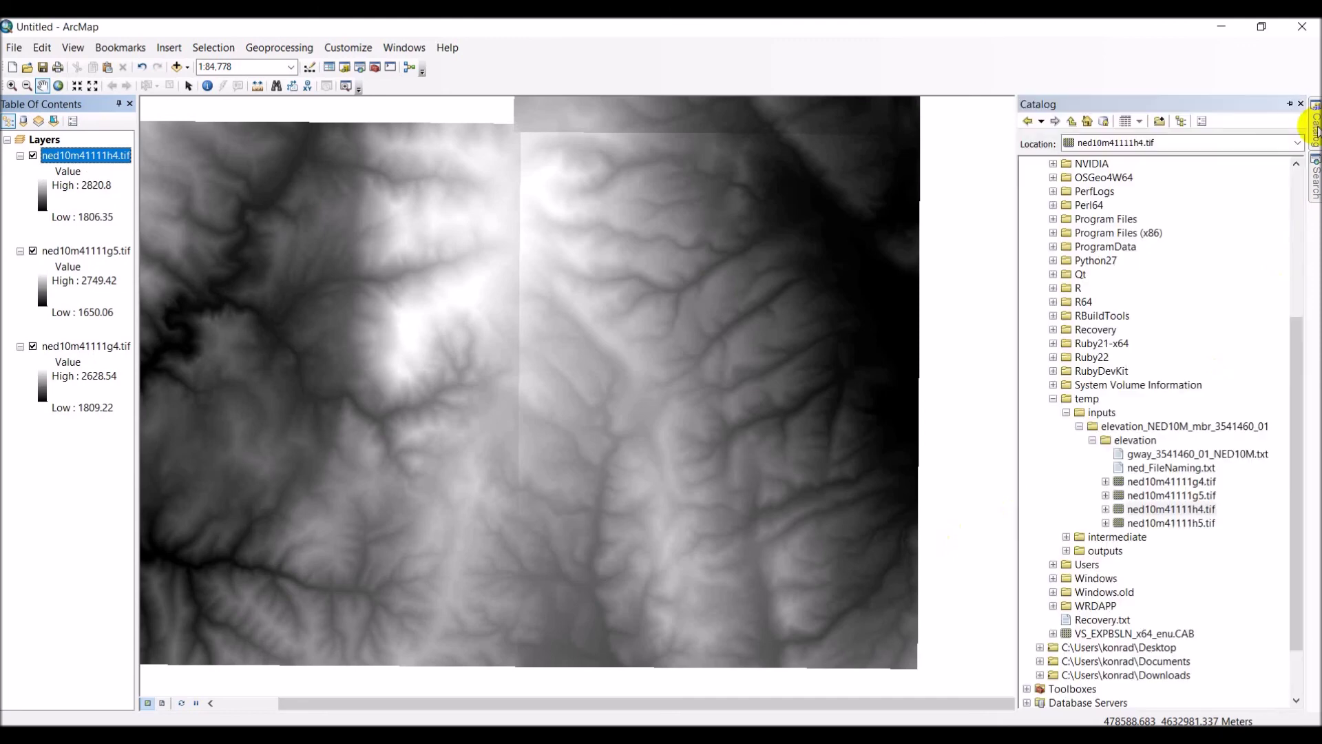
pyautogui.moveTo(1171, 523); pyautogui.dragTo(985, 549)
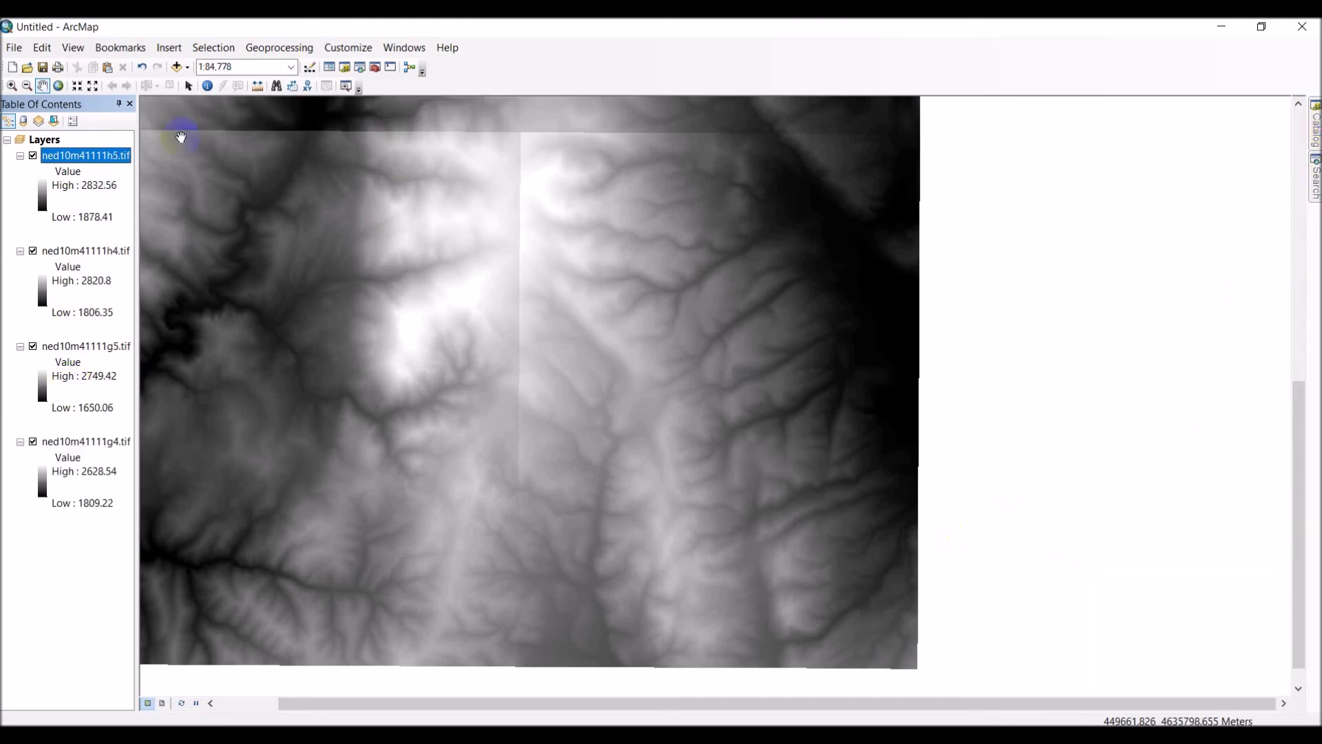
pyautogui.moveTo(170, 219); pyautogui.dragTo(195, 219)
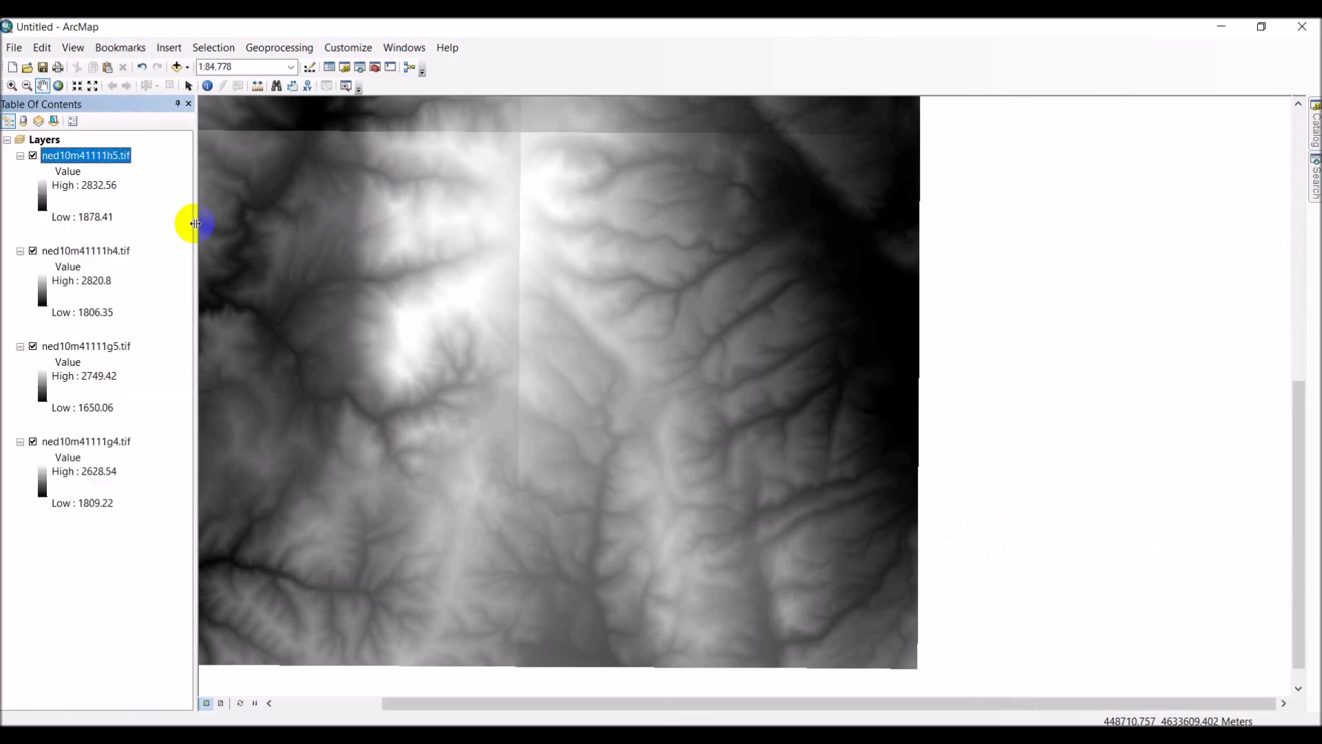
pyautogui.click(59, 86)
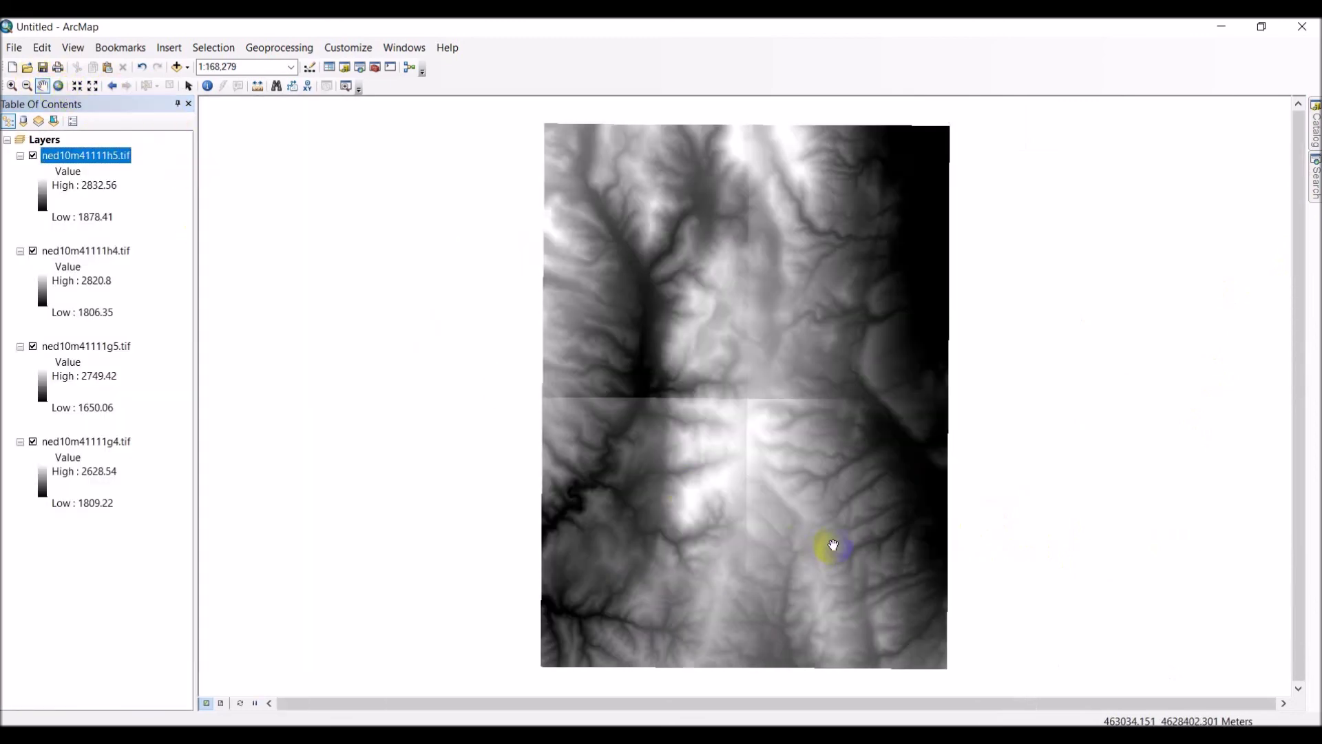